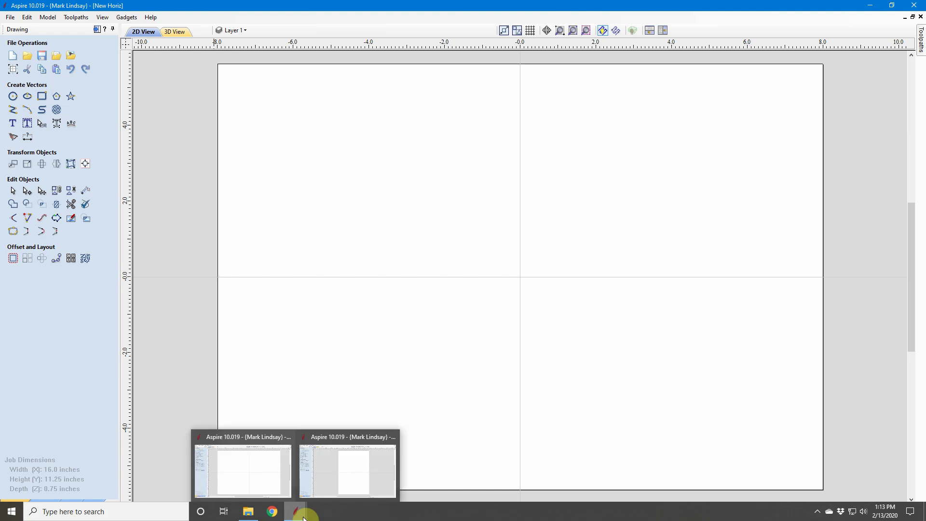
Switch to the other open Aspire job (New Horiz) from the taskbar.
left_click(352, 472)
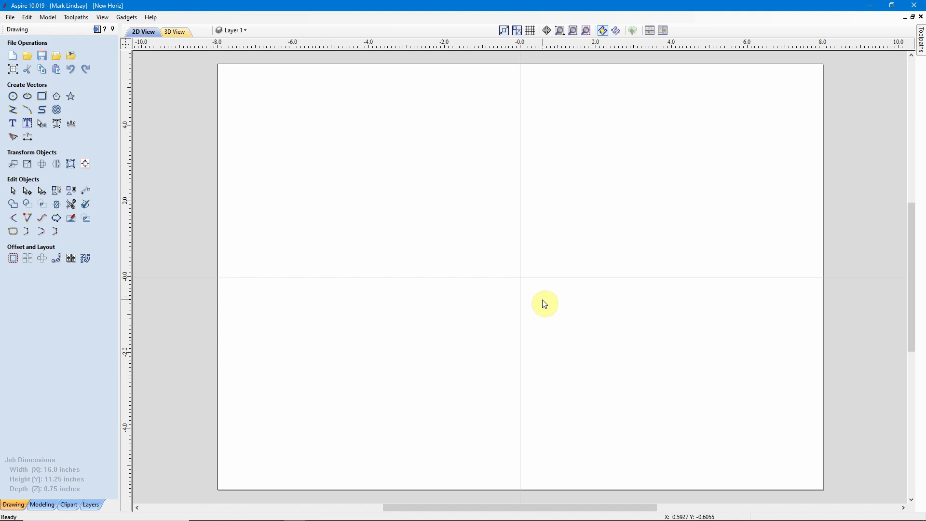
Add the Flourish 101-11-X clip at page centre and enlarge it to about 9.8 inches wide.
left_click(68, 505)
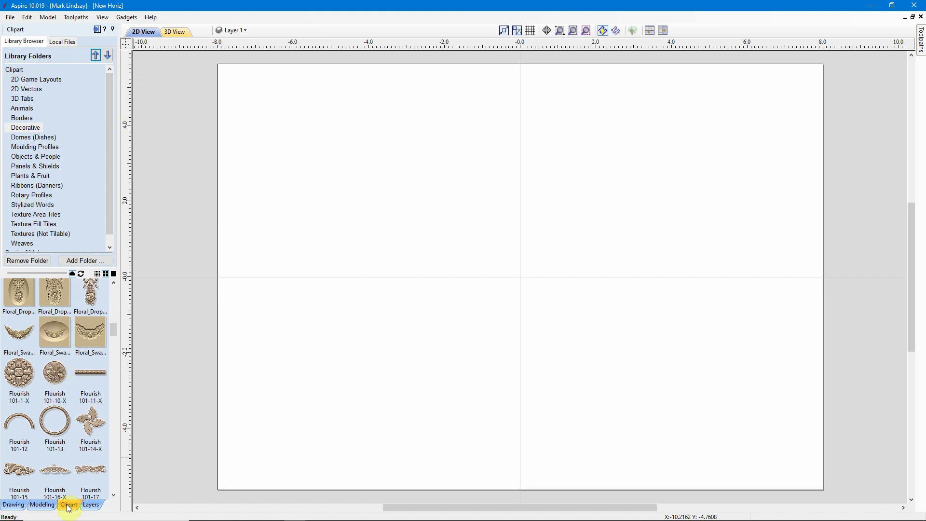
left_click(91, 371)
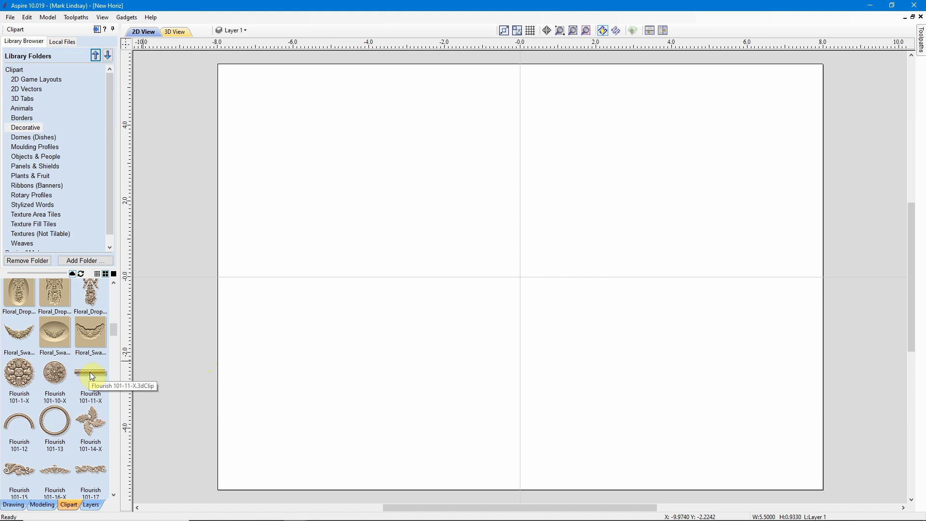
double_click(90, 371)
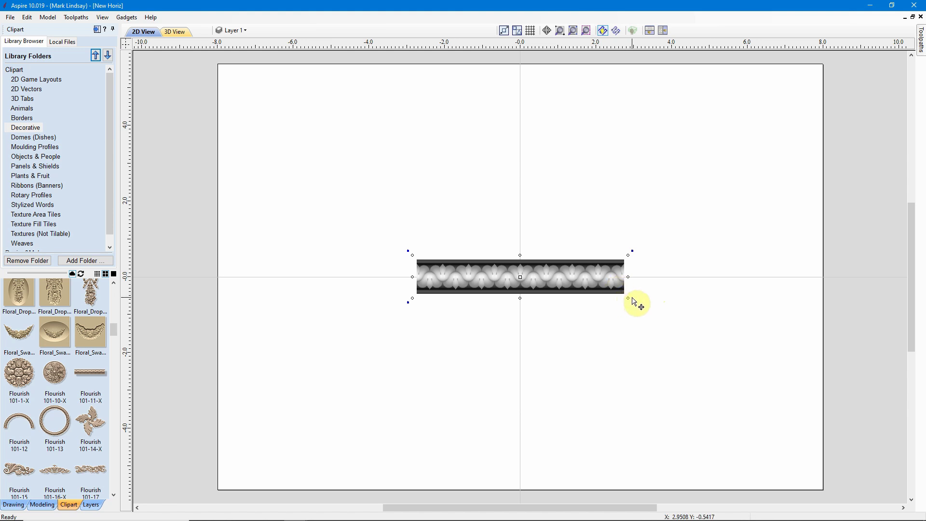
left_click_drag(628, 298, 681, 307)
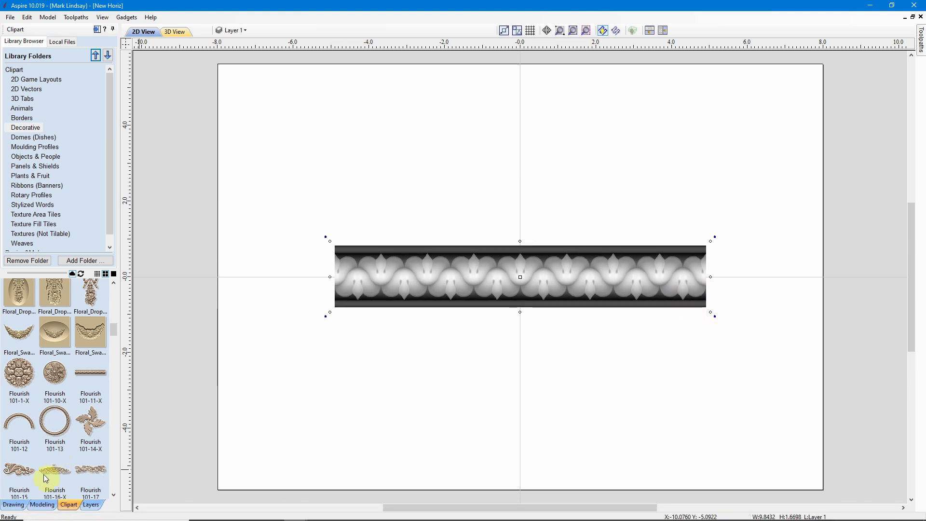
left_click(13, 504)
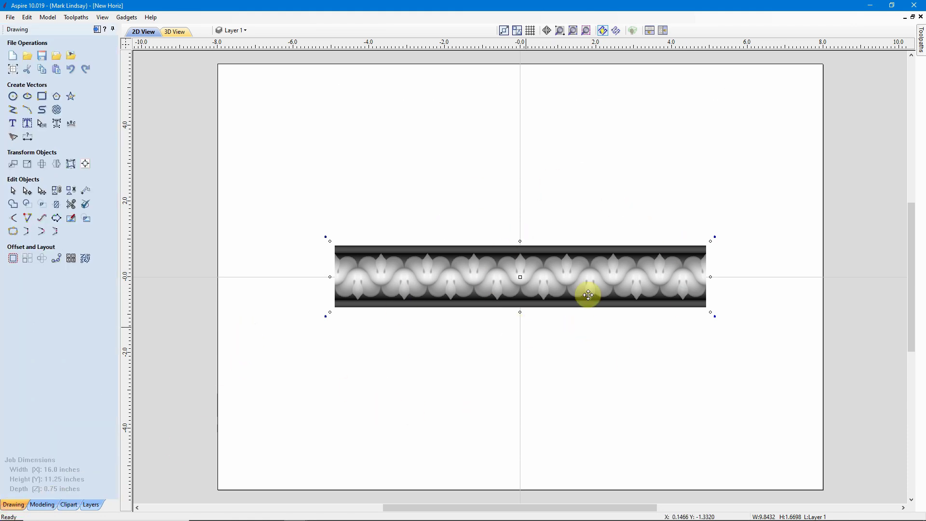
left_click(171, 33)
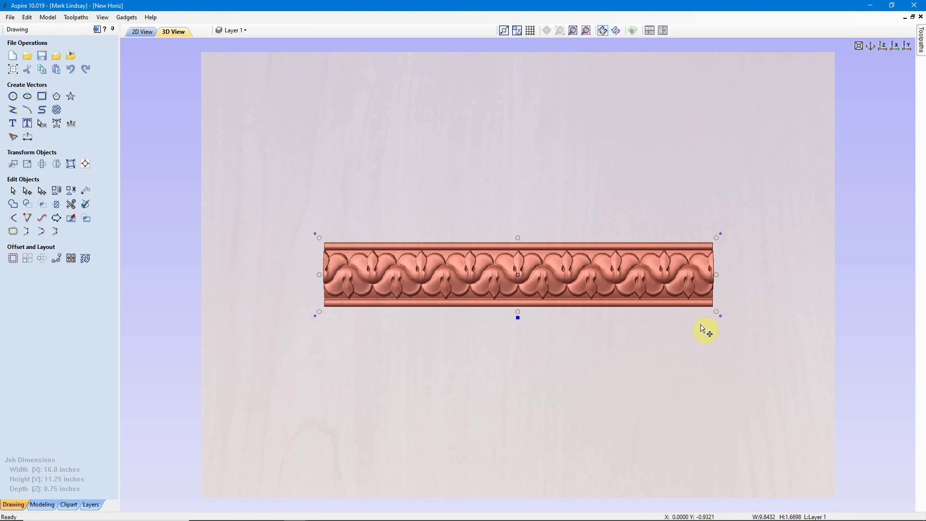
left_click(143, 30)
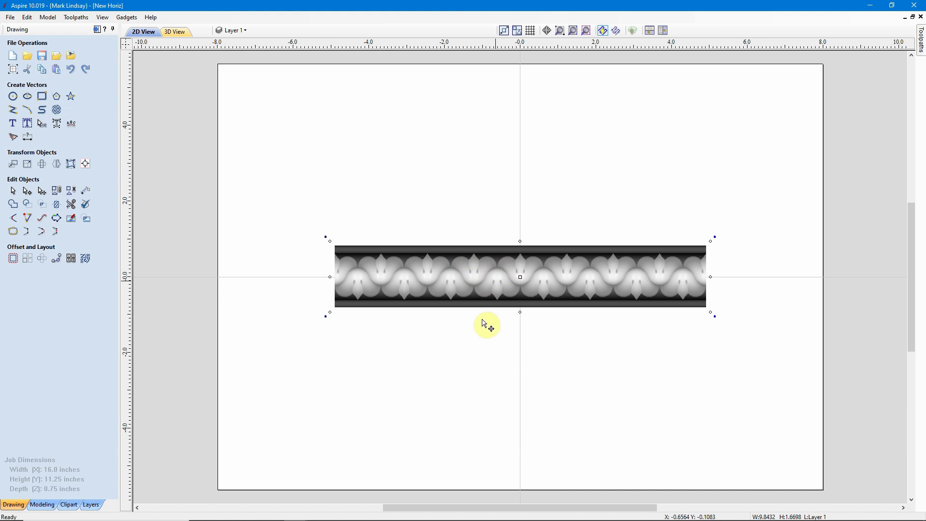
Draw a shallow 3-point arc spanning the flourish strip's width, peaking at page centre.
left_click(474, 343)
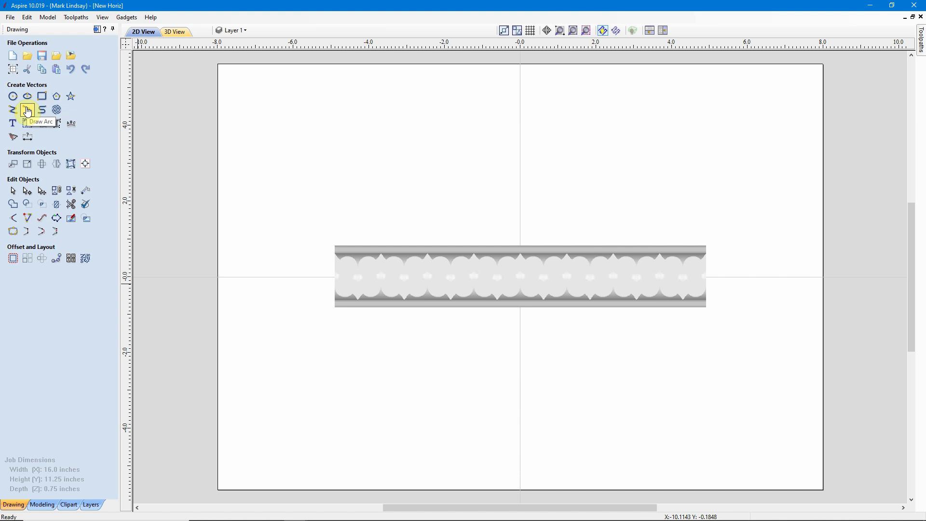
left_click(27, 111)
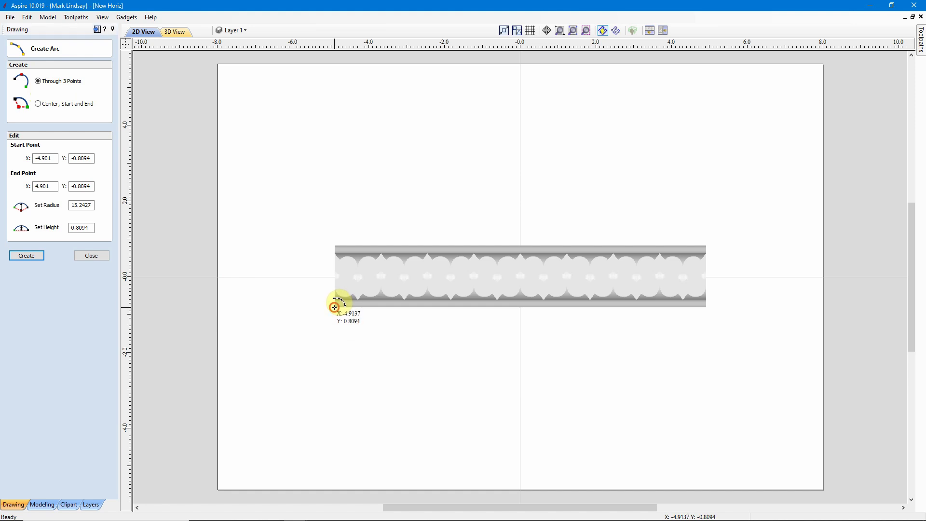
left_click(334, 307)
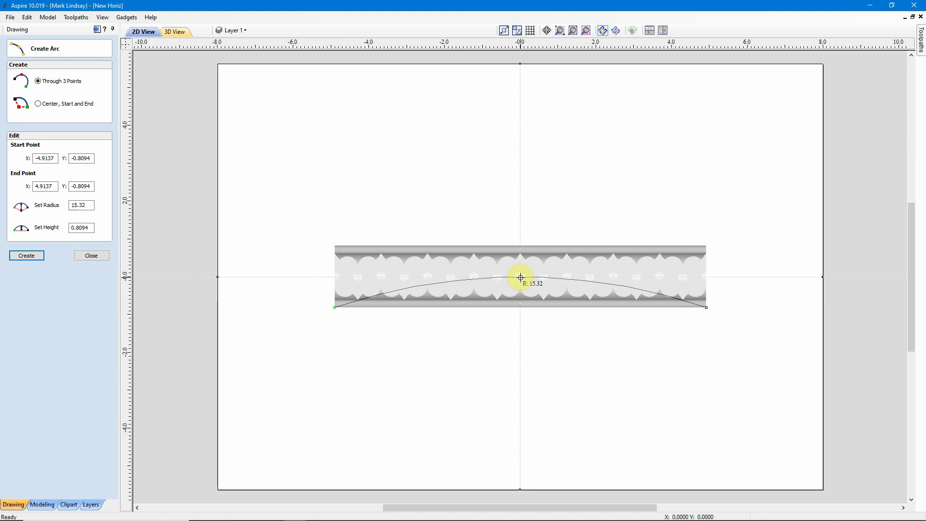
left_click(521, 277)
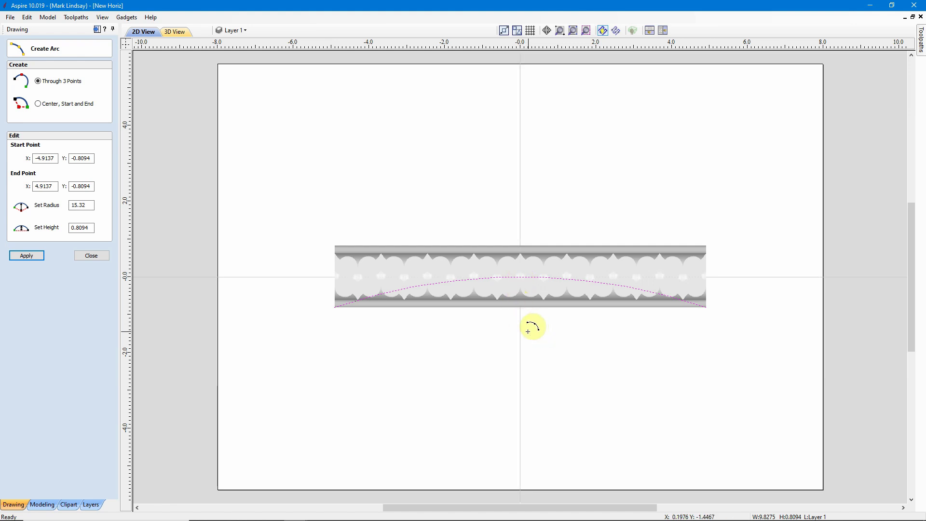
left_click(92, 257)
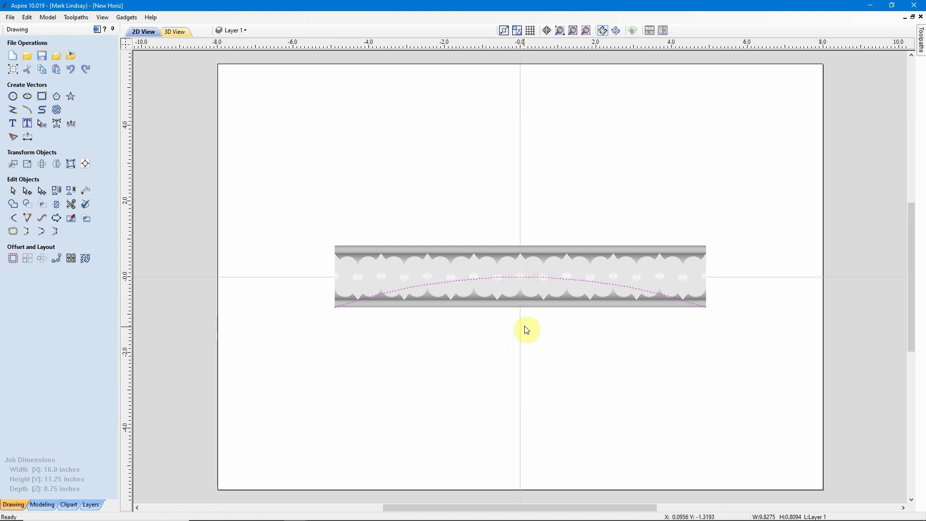
Move the new arc down to sit just below the flourish strip.
left_click(519, 277)
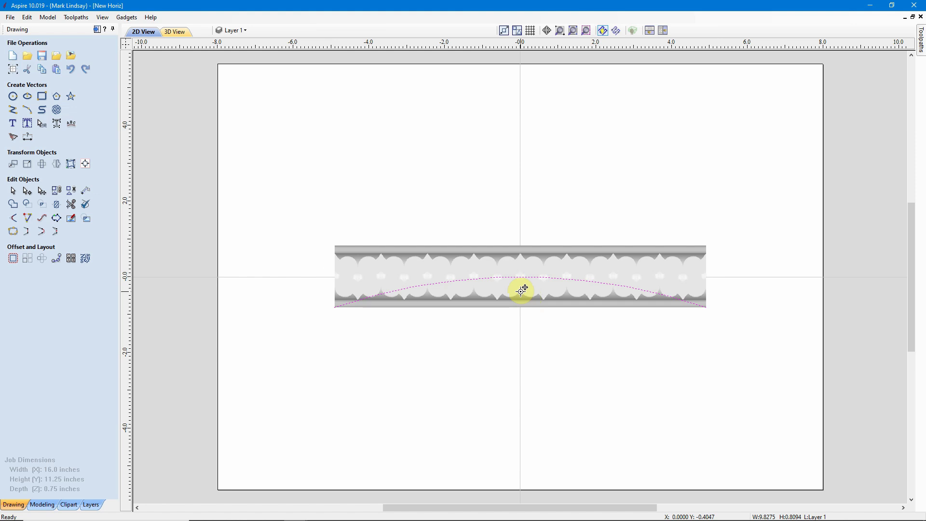
left_click_drag(523, 289, 521, 324)
Distort the flourish strip above a single curve using the arc as its bottom edge, and apply.
left_click(581, 383)
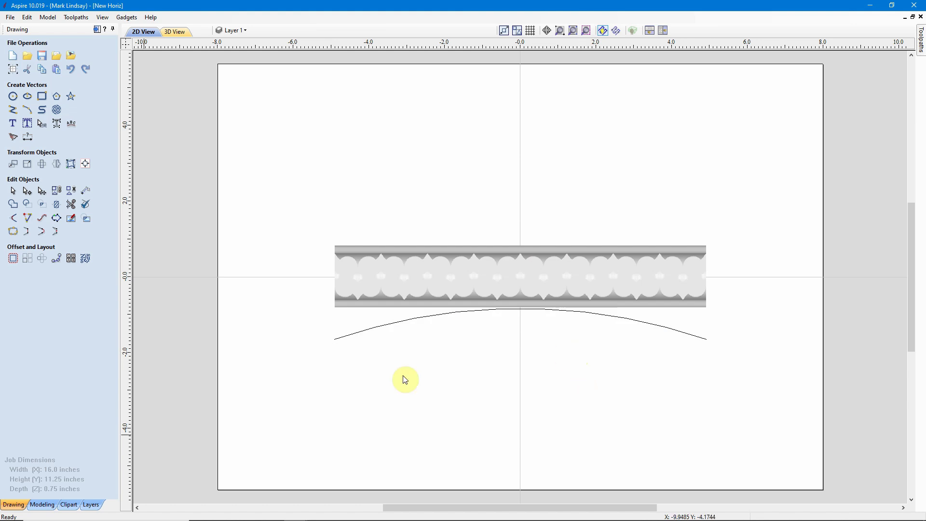
left_click(40, 507)
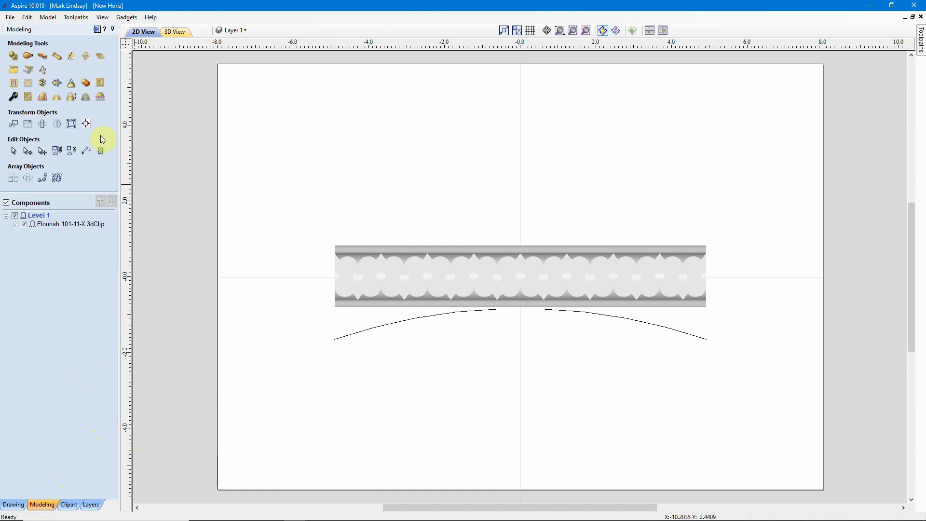
left_click(71, 125)
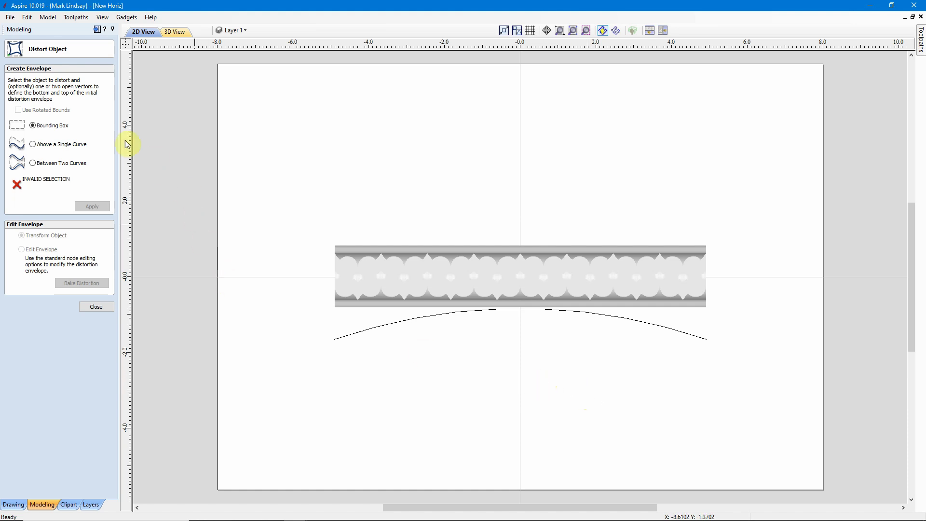
left_click(33, 145)
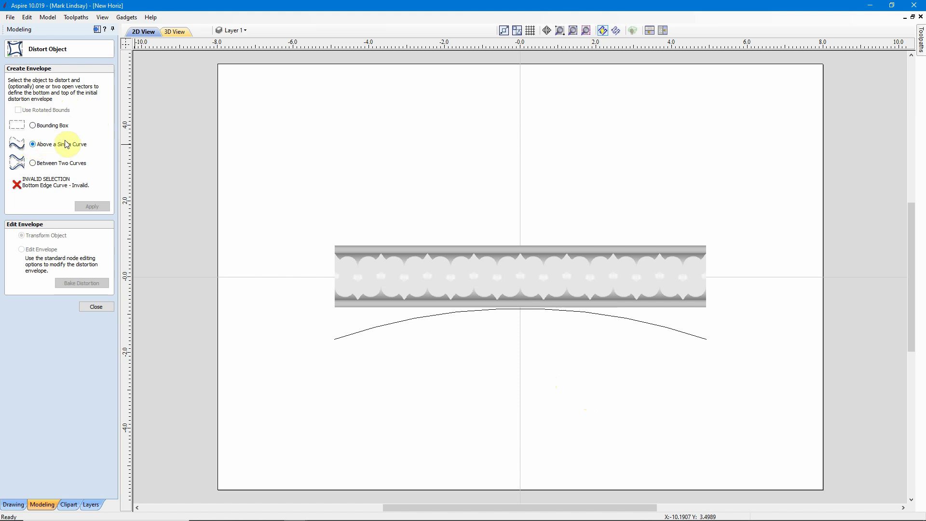
left_click(423, 280)
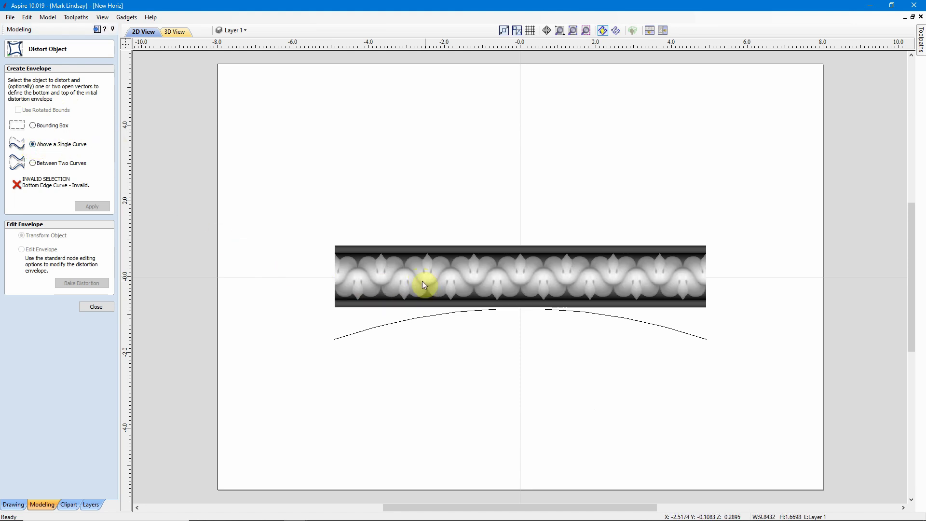
left_click(351, 332, "shift")
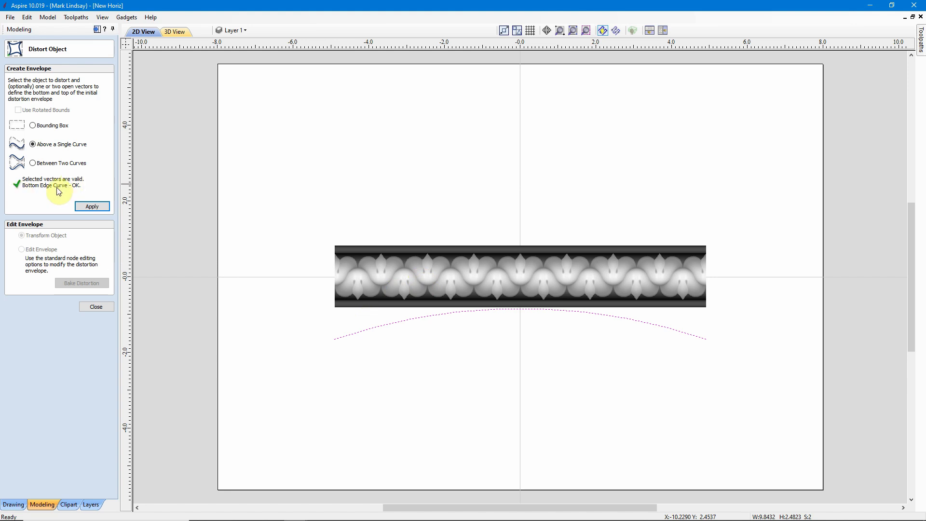
left_click(95, 207)
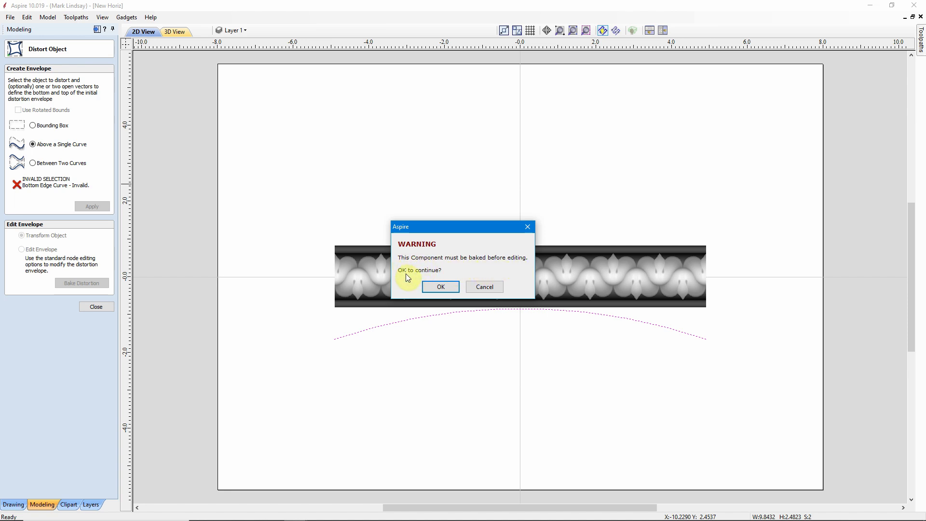
Accept the bake warning, try stretching the arched strip wider, then undo the stretch.
left_click(447, 288)
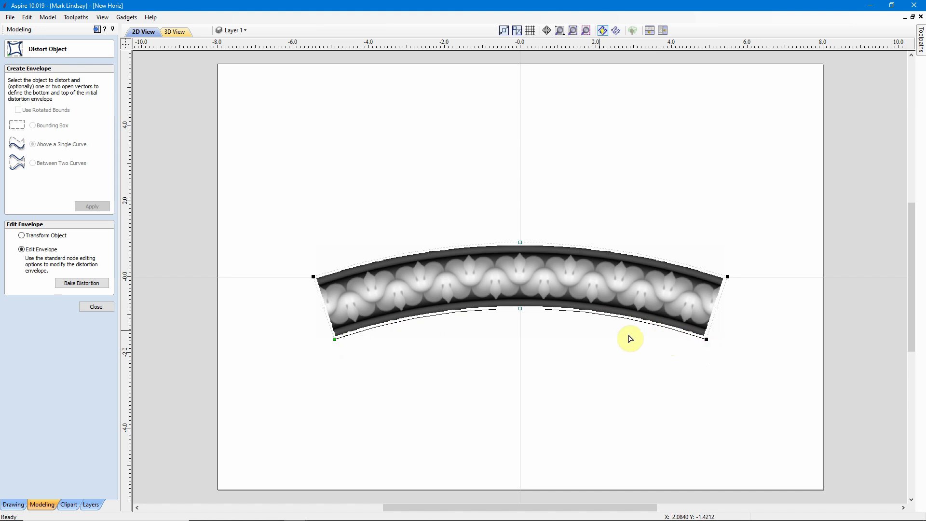
left_click(335, 340)
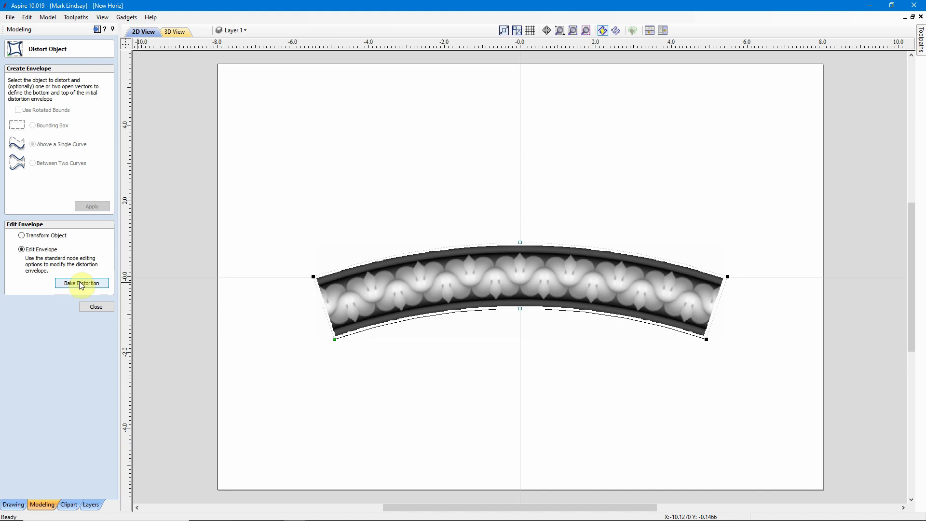
left_click(22, 236)
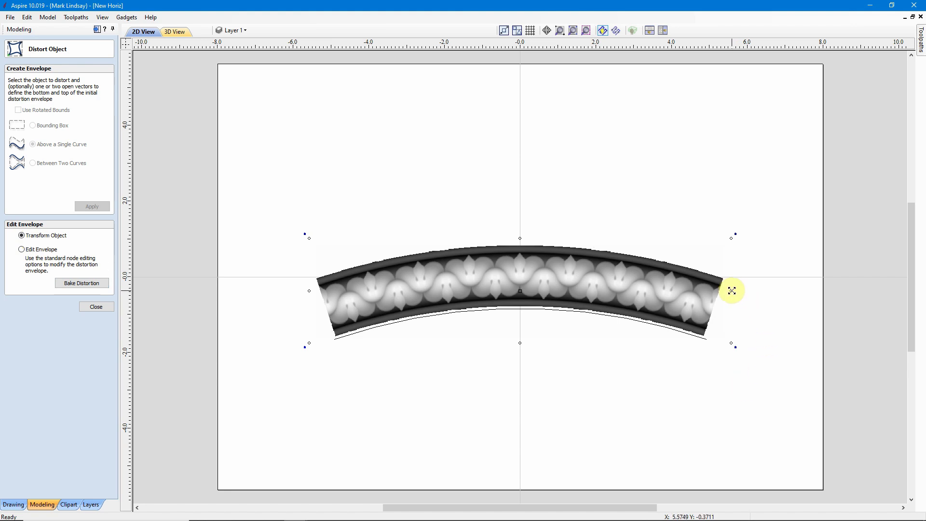
left_click_drag(732, 290, 741, 293)
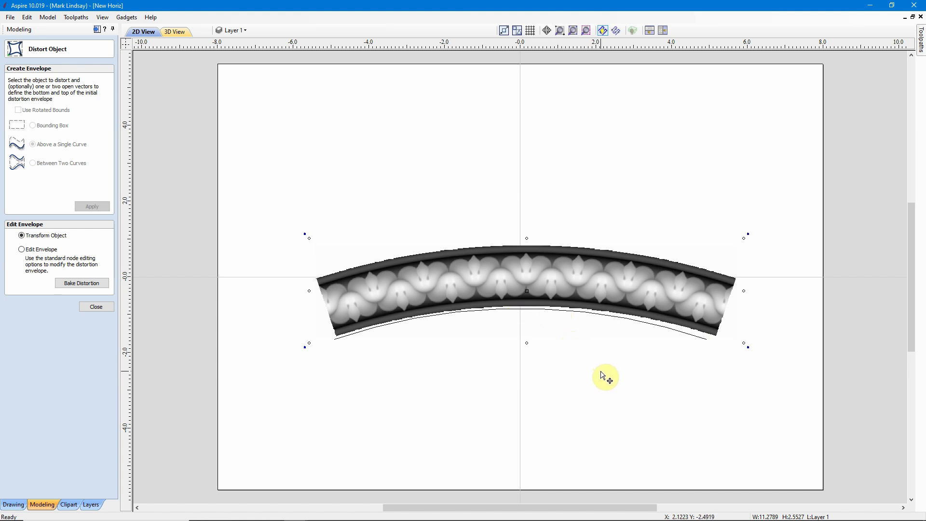
key("ctrl+z")
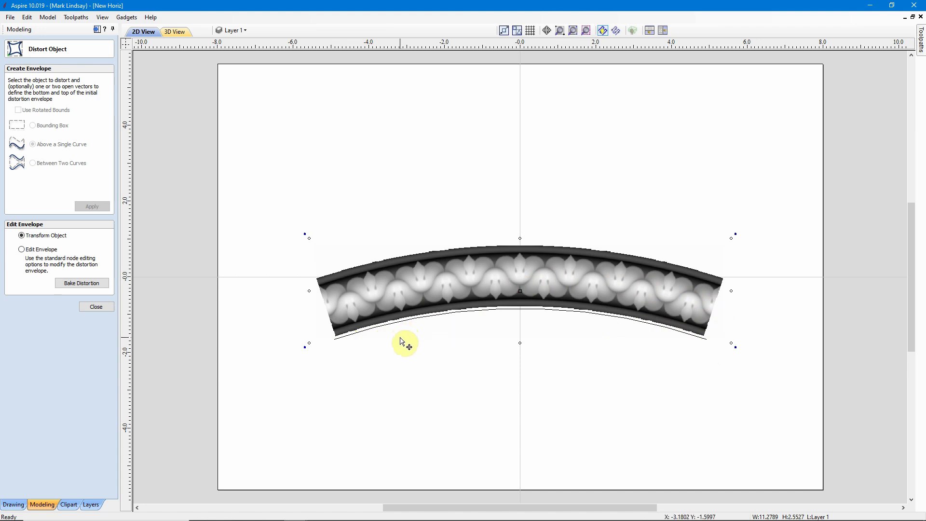
Bake the arched distortion into the Flourish 101-11-X component and close the Distort form.
left_click(22, 249)
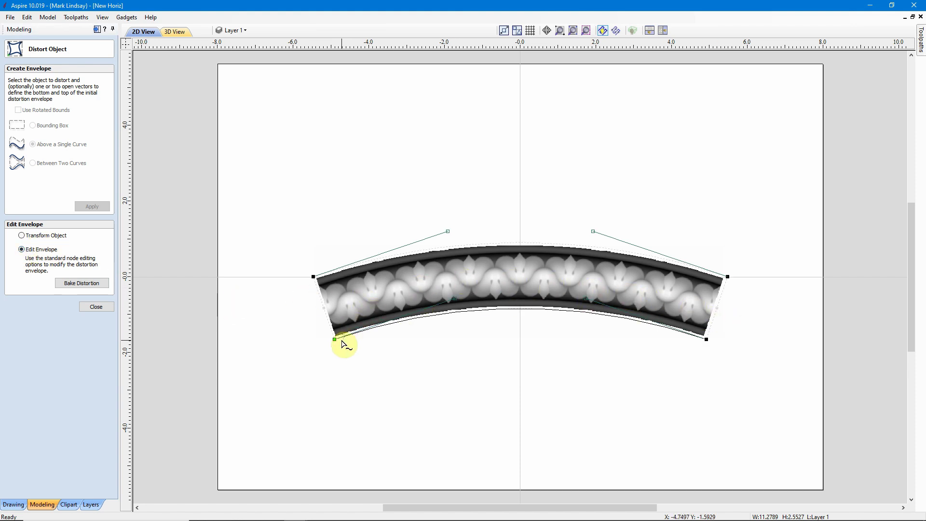
left_click(82, 284)
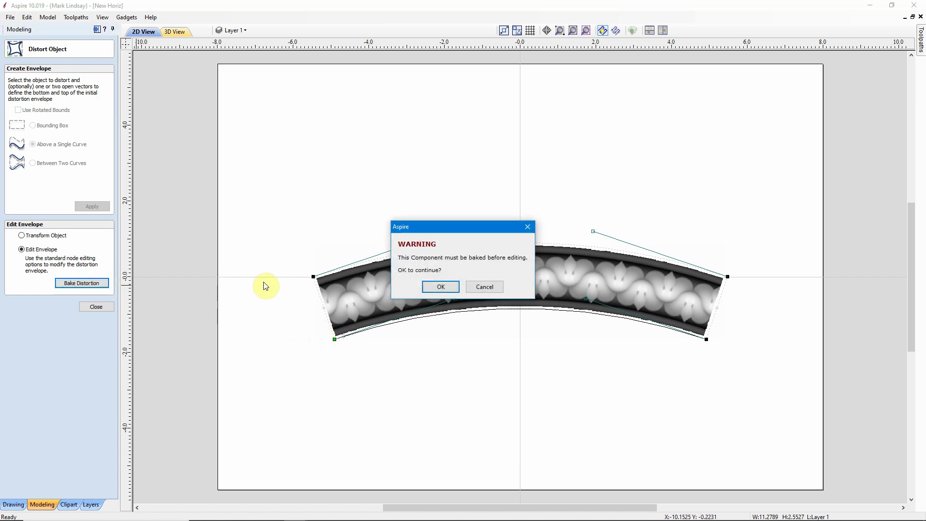
left_click(441, 287)
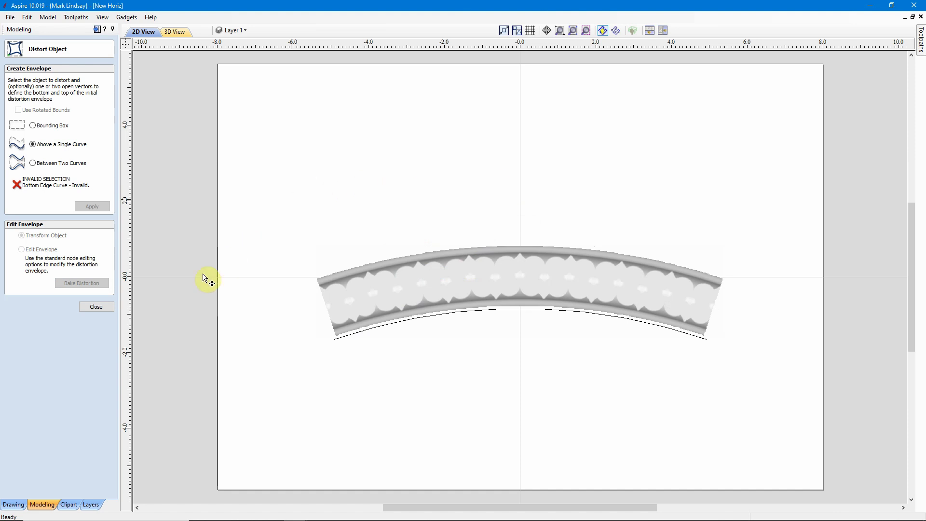
left_click(98, 307)
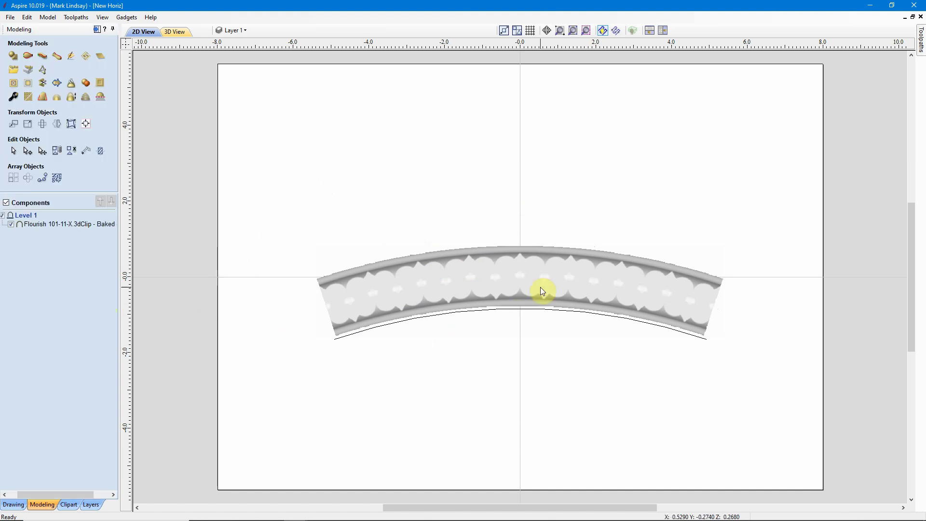
left_click(543, 266)
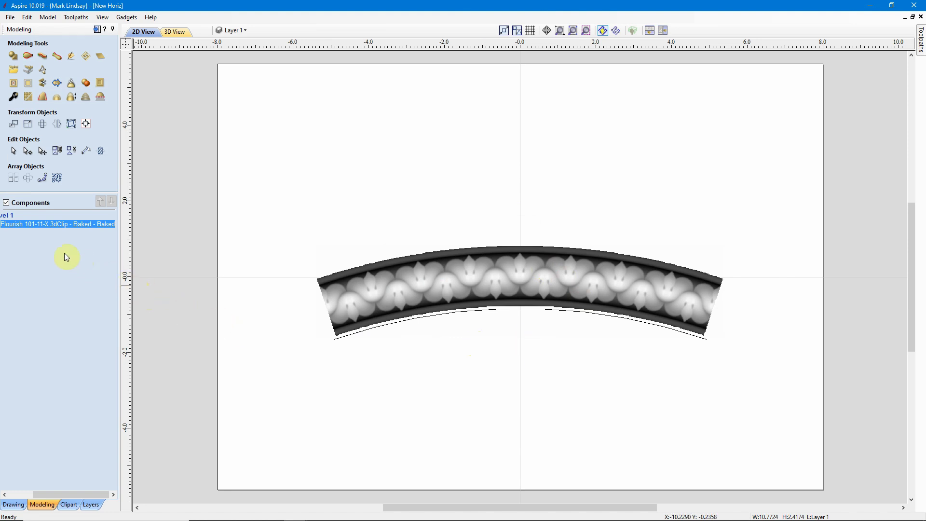
mouse_move(104, 226)
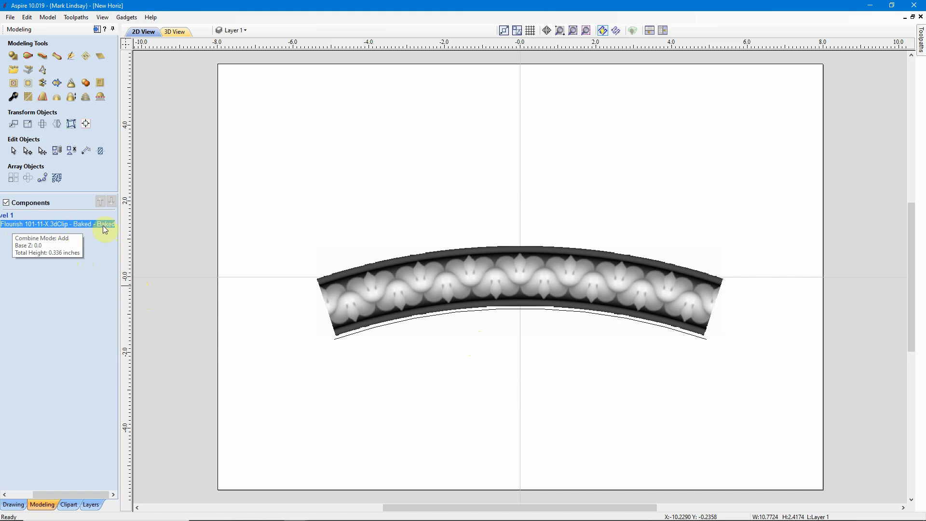
Move the arched flourish near the panel top and delete the leftover guide arc.
left_click(545, 287)
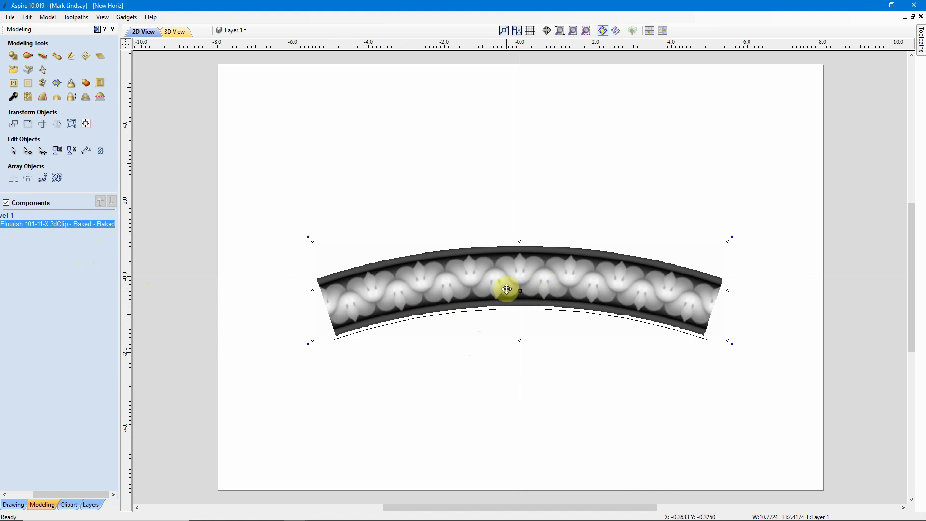
left_click_drag(521, 288, 521, 142)
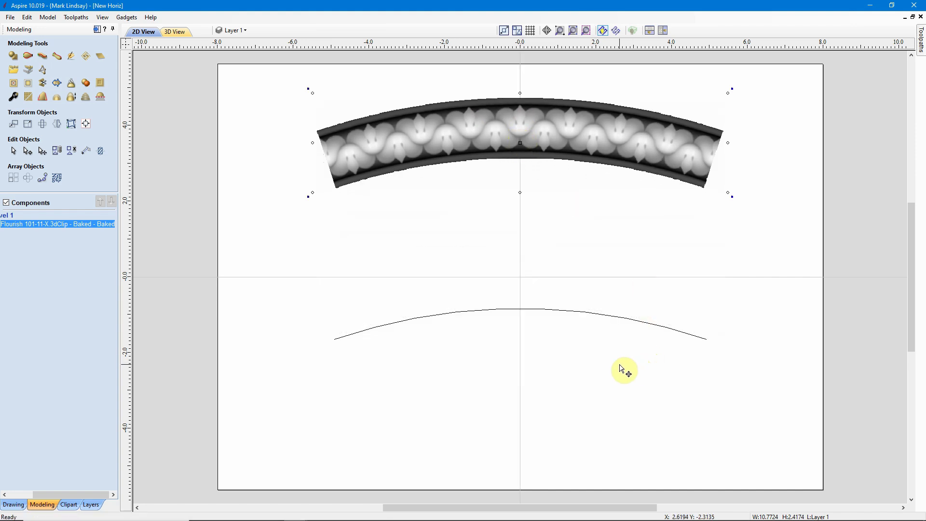
left_click(604, 370)
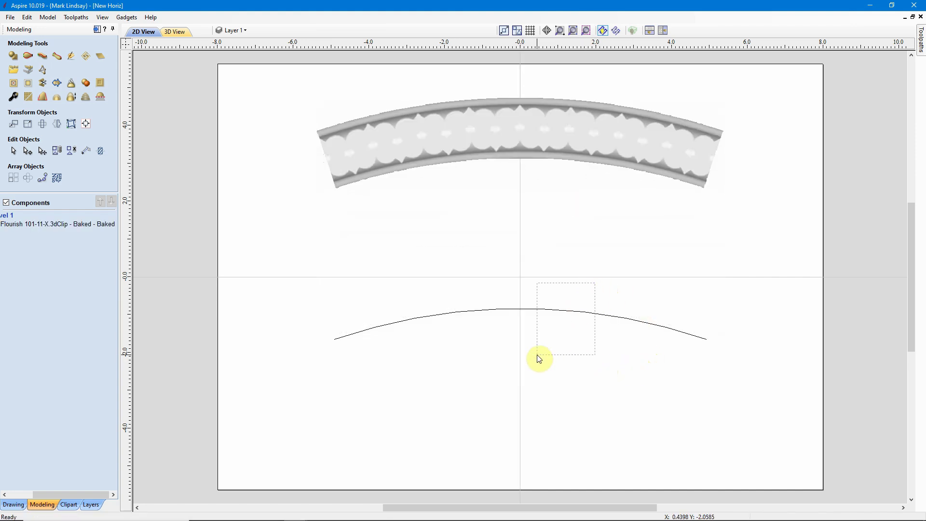
left_click_drag(596, 287, 537, 358)
key("Delete")
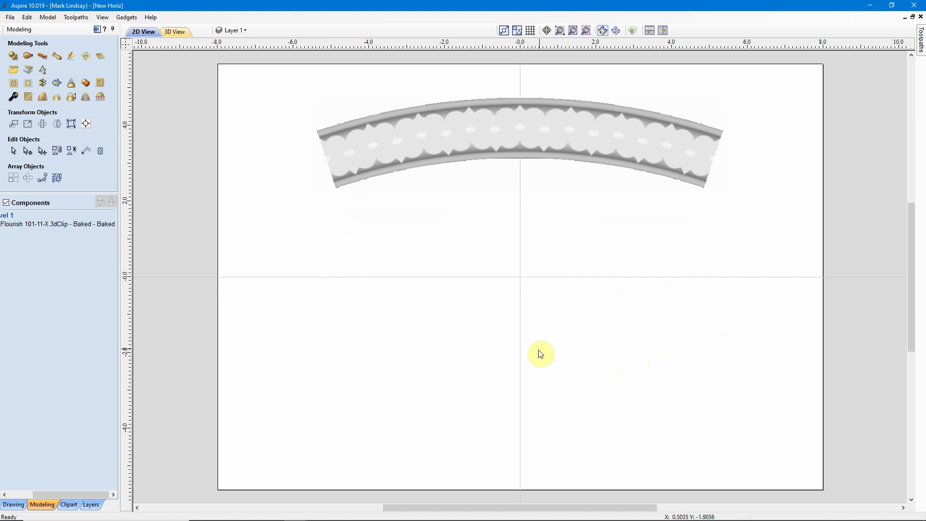
left_click(570, 137)
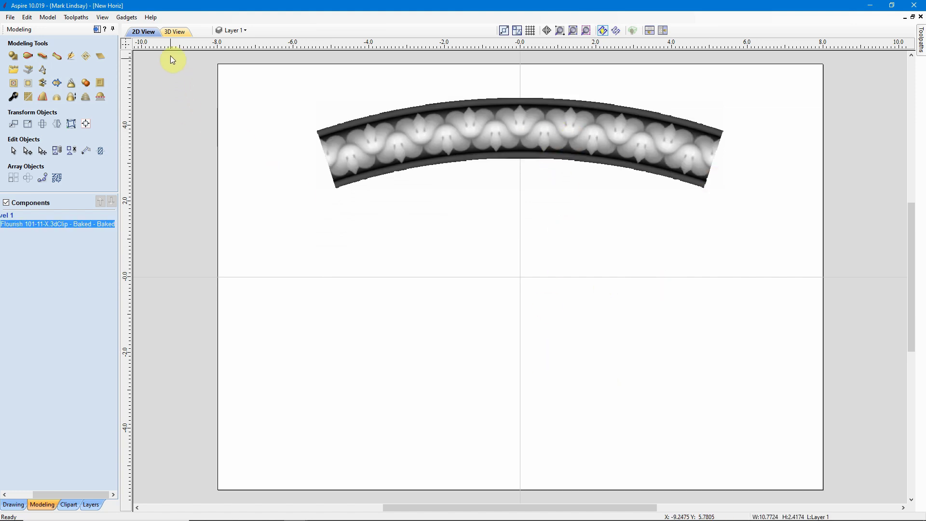
left_click(175, 32)
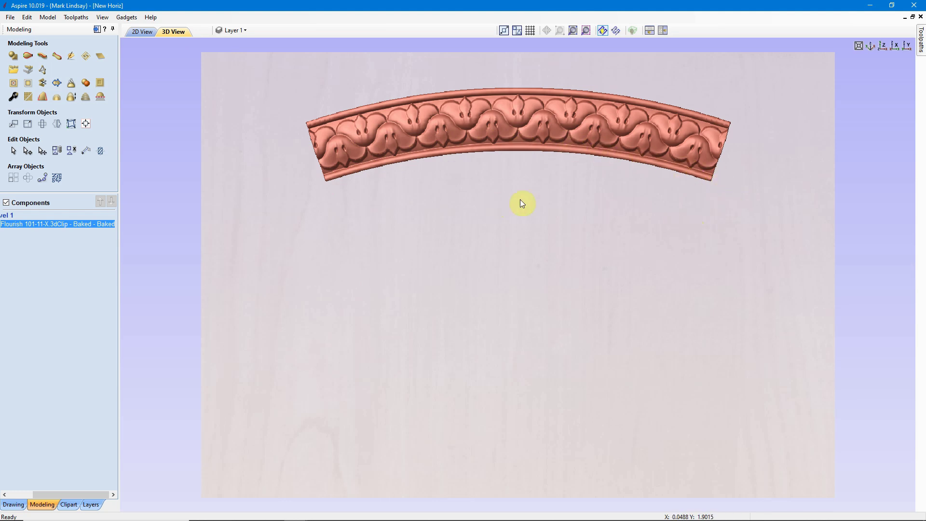
left_click(145, 32)
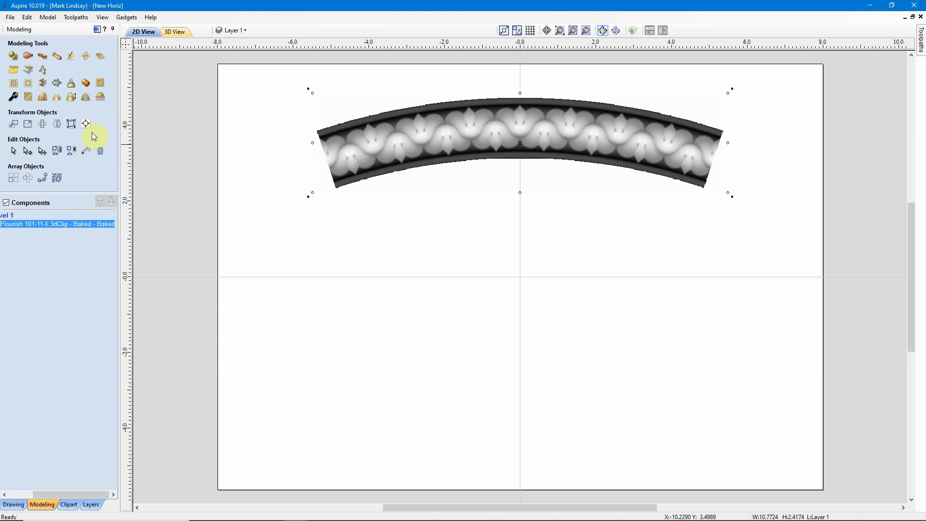
Mirror the flourish as a separate copy, flipped vertically.
left_click(56, 126)
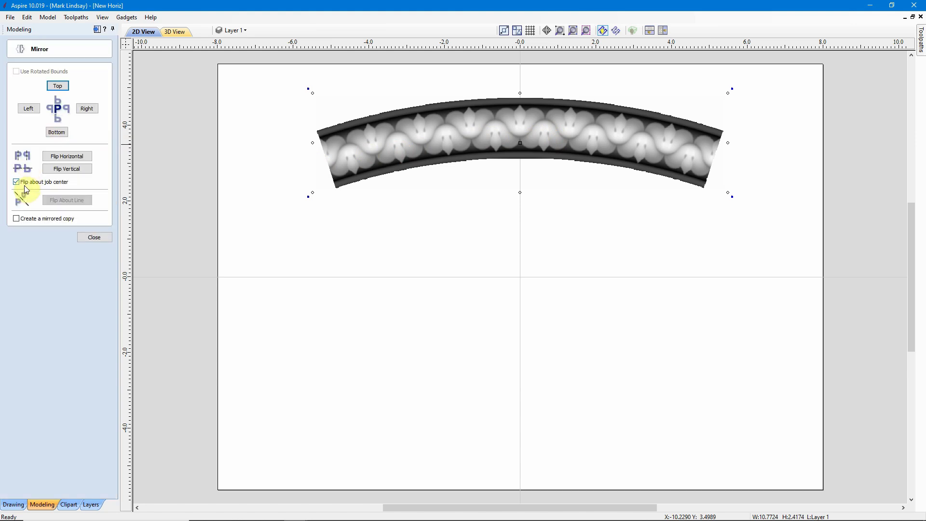
left_click(16, 219)
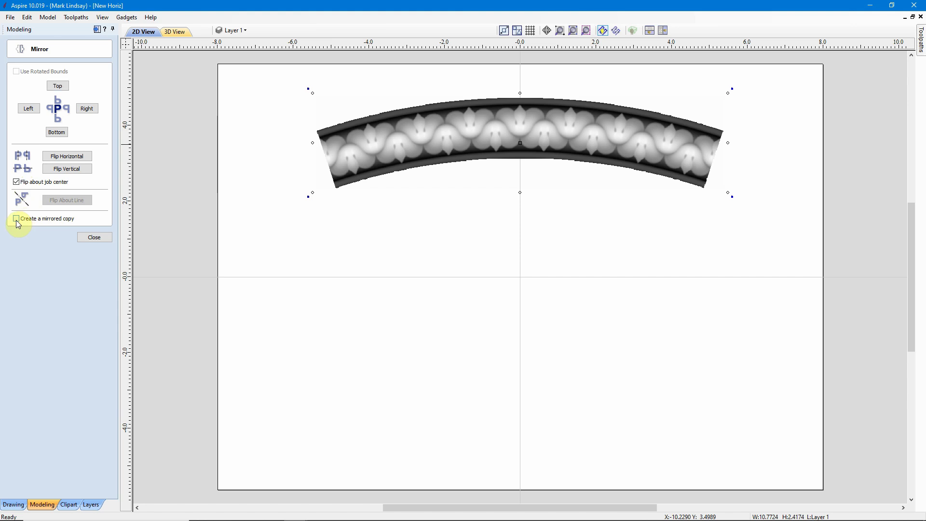
left_click(72, 171)
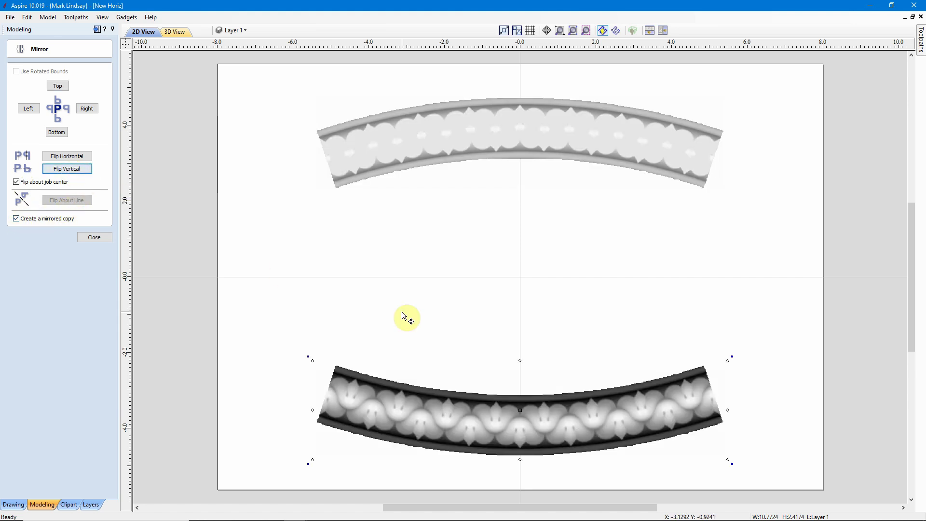
left_click(560, 313)
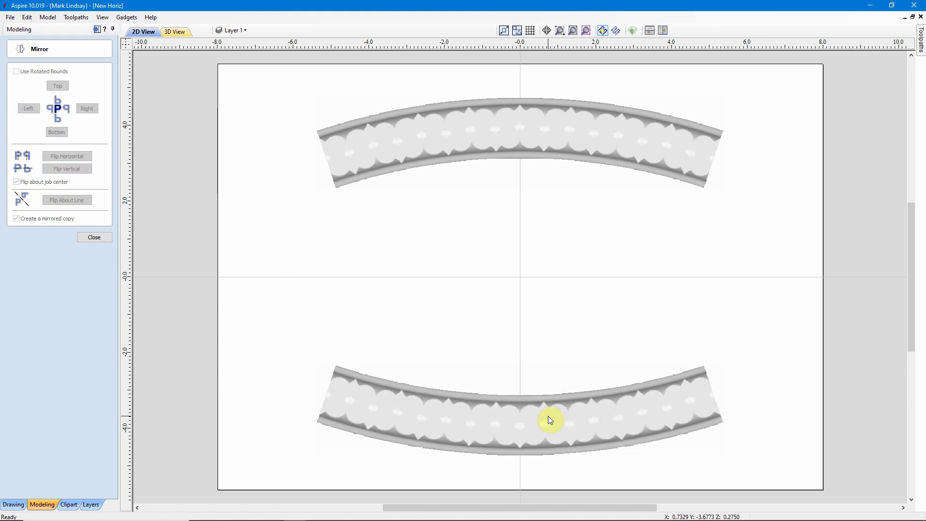
left_click(548, 416)
Move the flipped copy up to sit just under the original flourish.
left_click(539, 145)
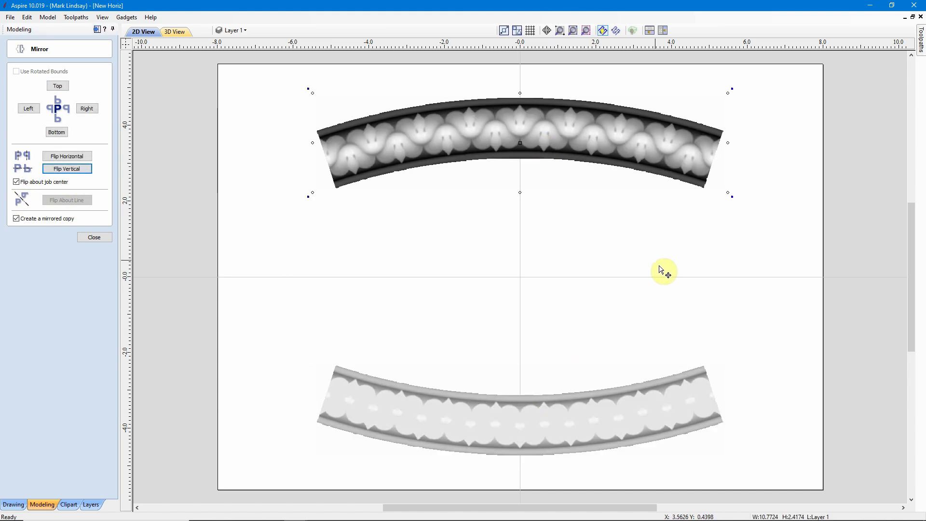
left_click(519, 427)
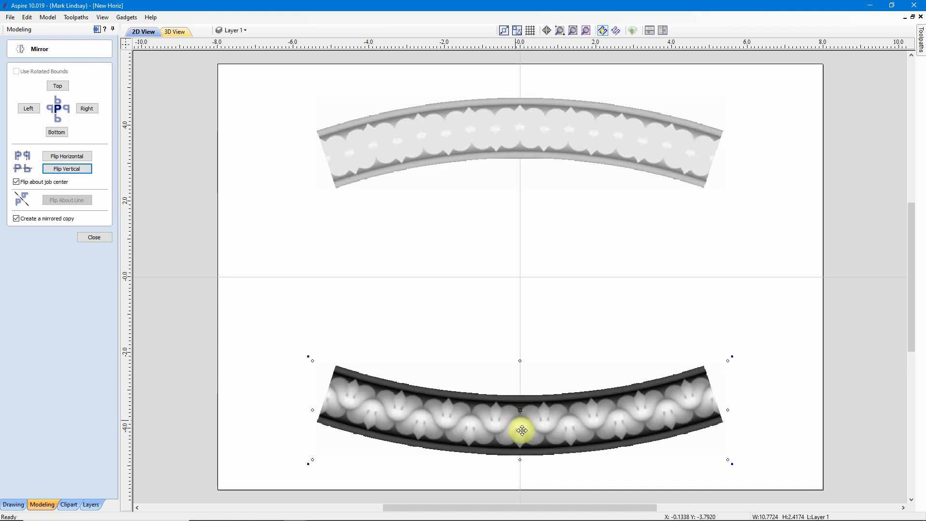
left_click_drag(522, 413, 534, 248)
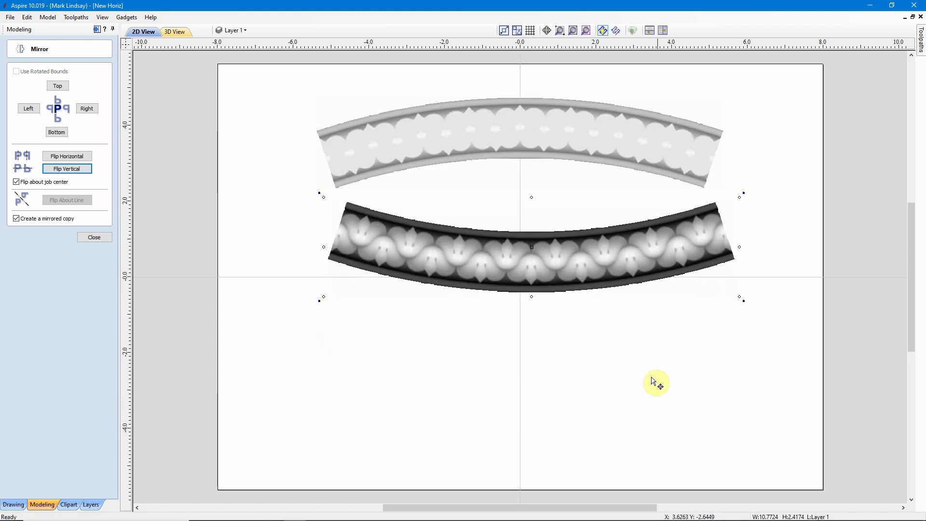
left_click(654, 339)
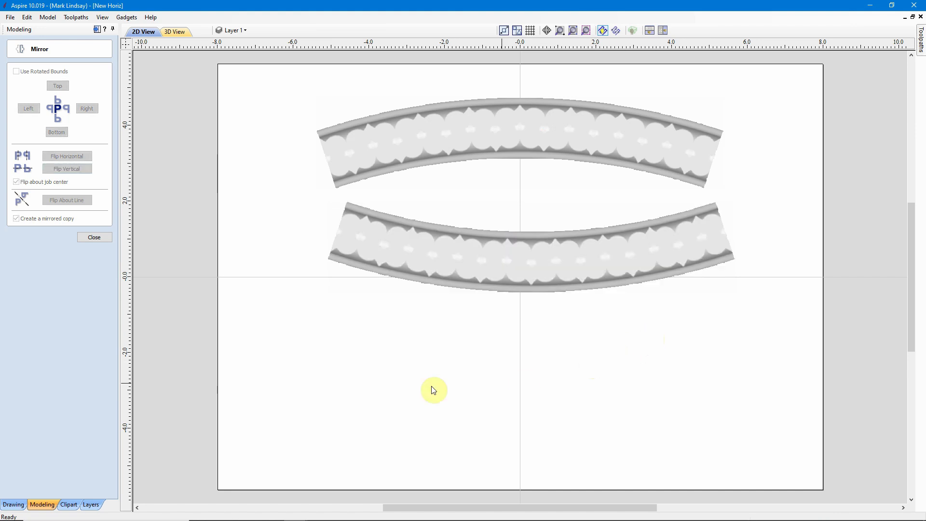
Close the mirror form, select the lower flourish and start a Distort on it before switching jobs.
left_click(102, 240)
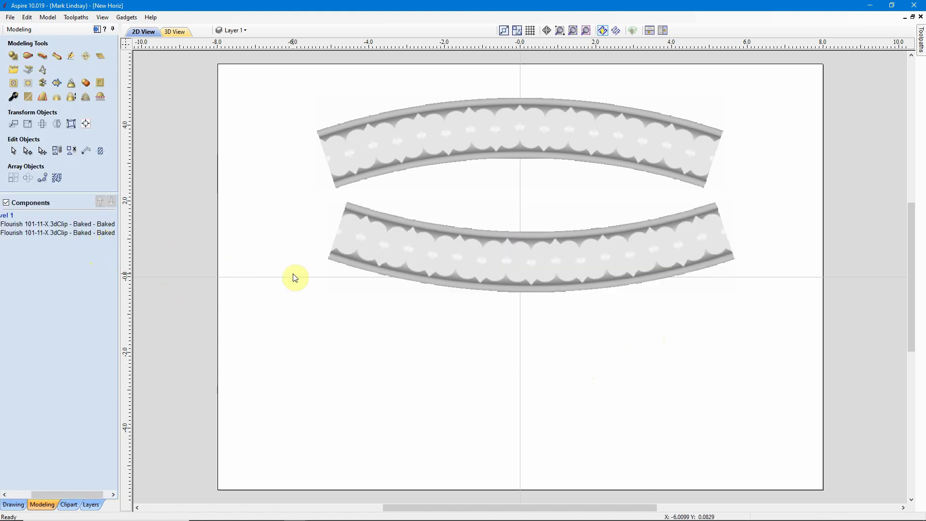
left_click(497, 267)
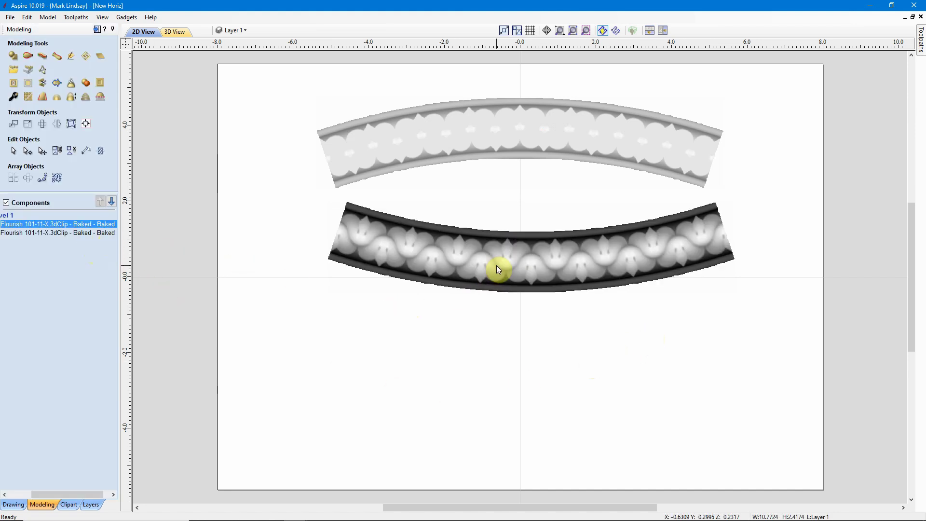
left_click(513, 138)
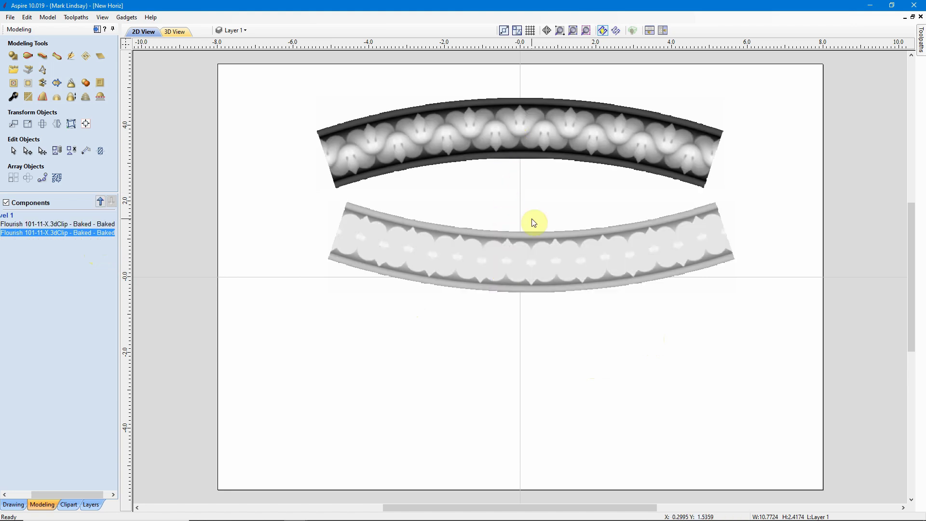
left_click(532, 271)
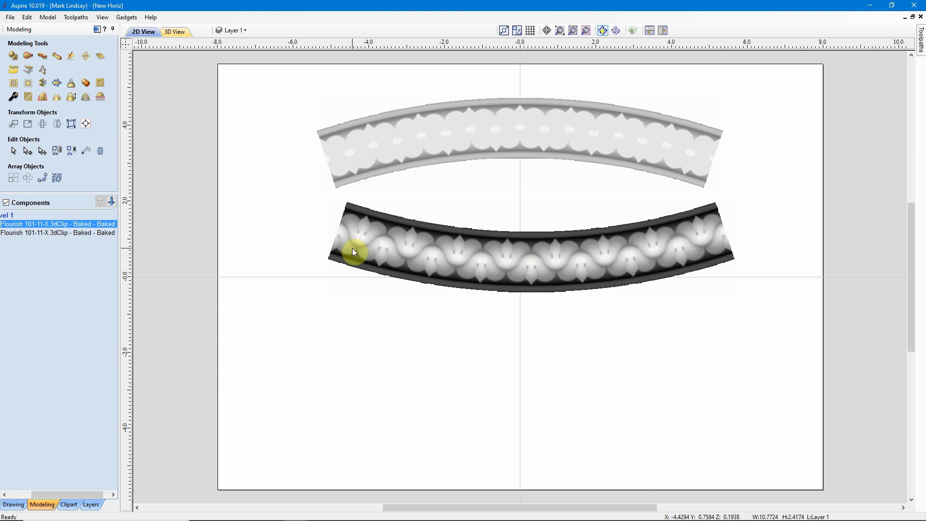
left_click(72, 124)
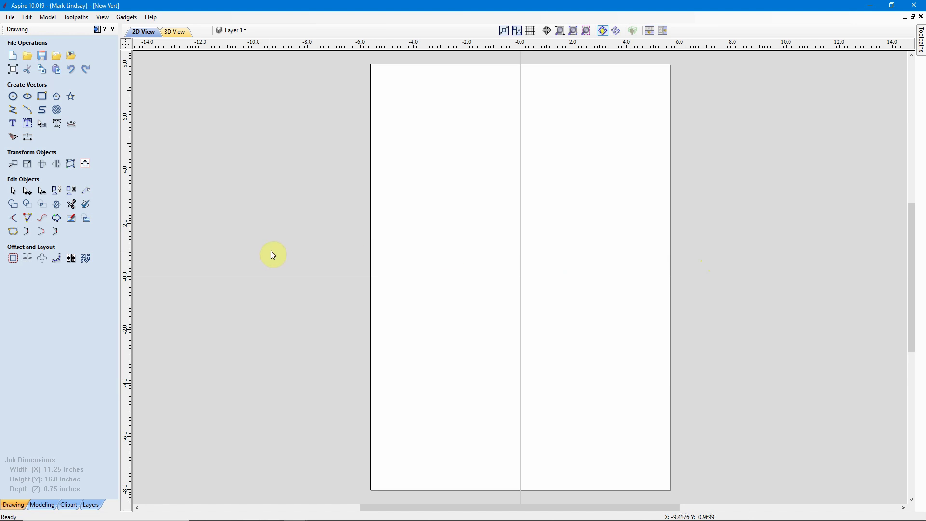
Place the Panel57-iii clipart from Panels & Shields at the page centre.
left_click(69, 505)
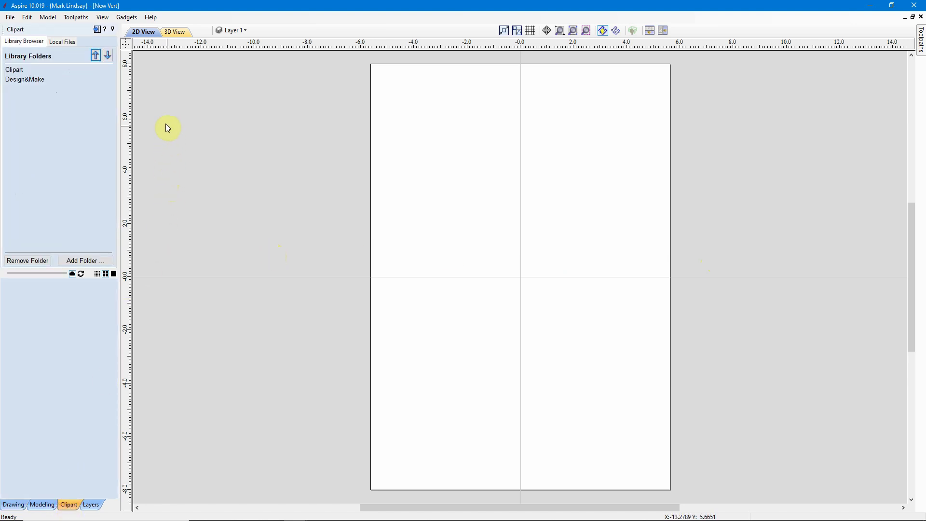
double_click(19, 72)
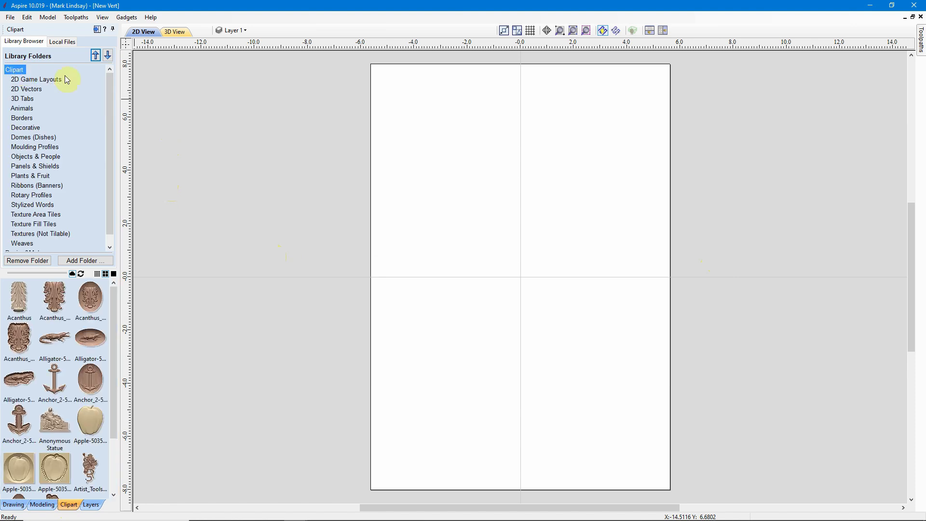
left_click(45, 167)
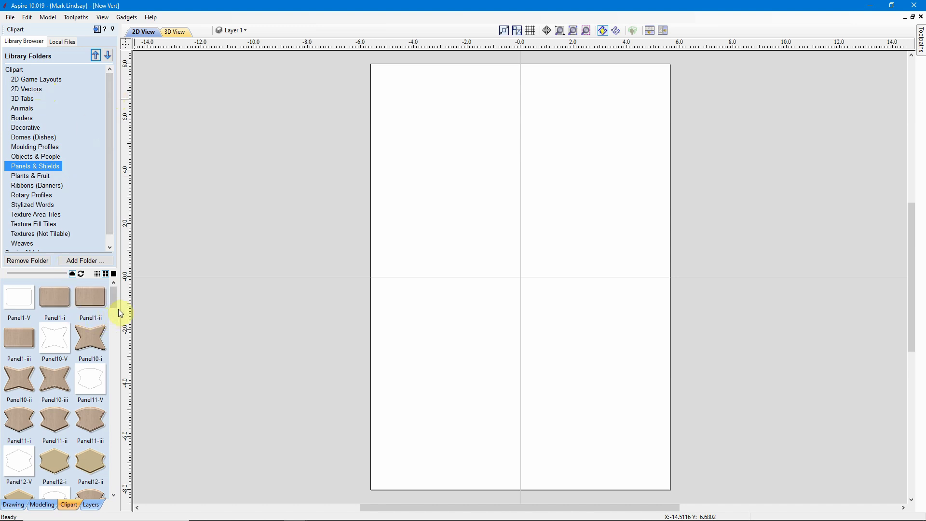
scroll(81, 386, "down", 1)
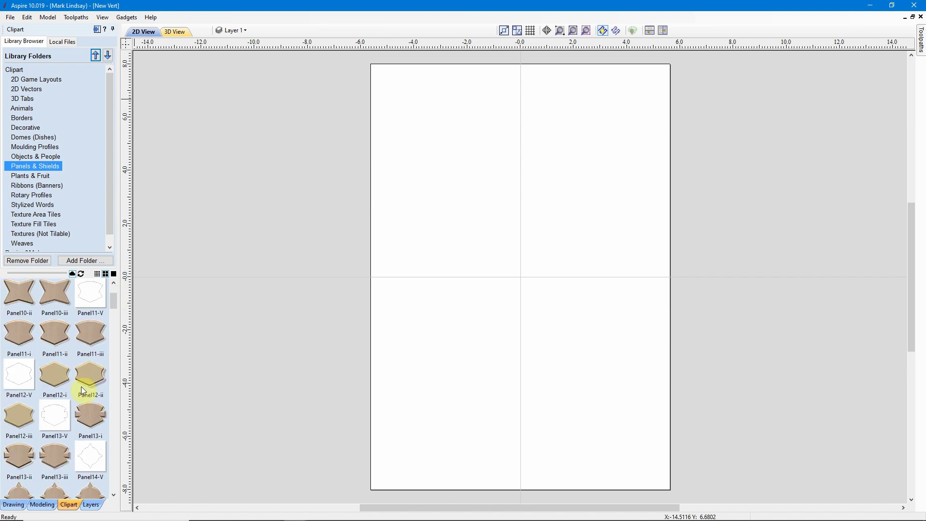
scroll(75, 395, "down", 2)
scroll(74, 395, "down", 2)
scroll(74, 396, "down", 1)
scroll(74, 397, "down", 2)
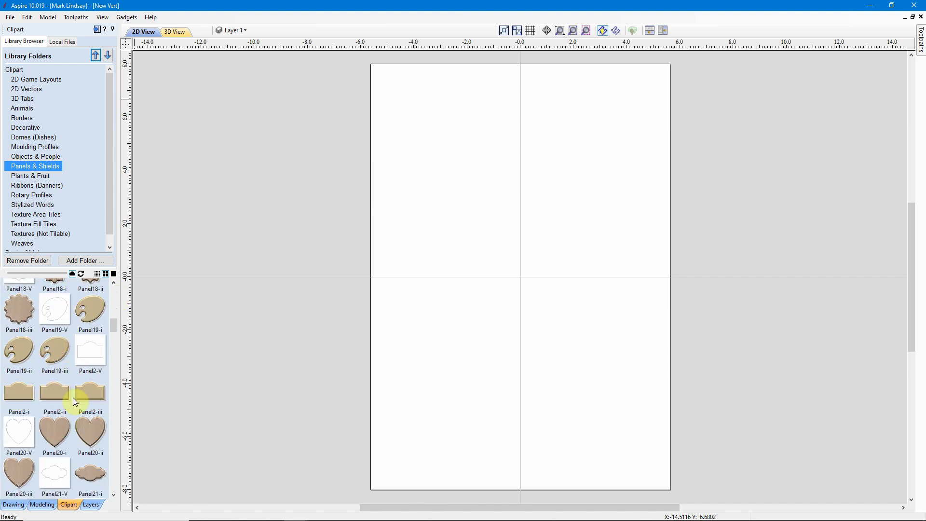
scroll(73, 396, "down", 1)
scroll(73, 394, "down", 1)
scroll(71, 395, "down", 2)
scroll(70, 390, "down", 2)
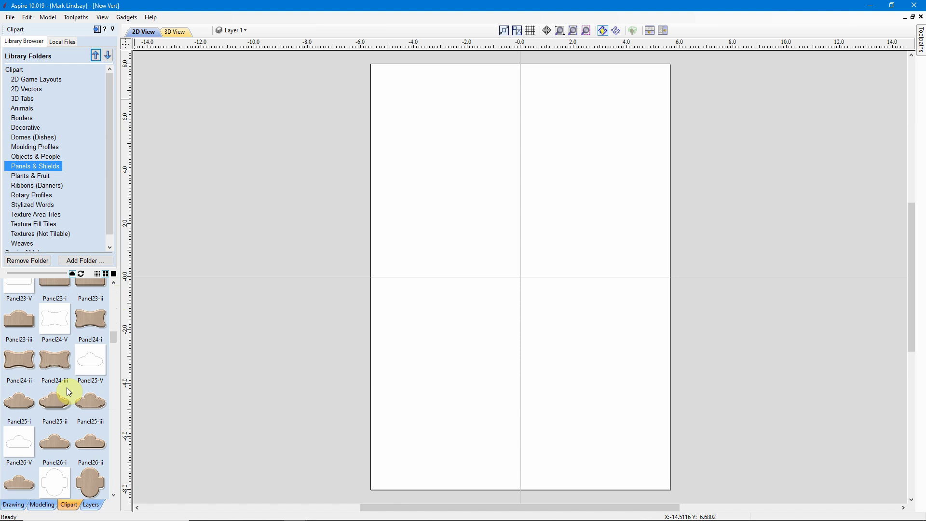
scroll(66, 388, "down", 2)
scroll(65, 383, "down", 1)
scroll(68, 380, "down", 2)
scroll(63, 379, "down", 2)
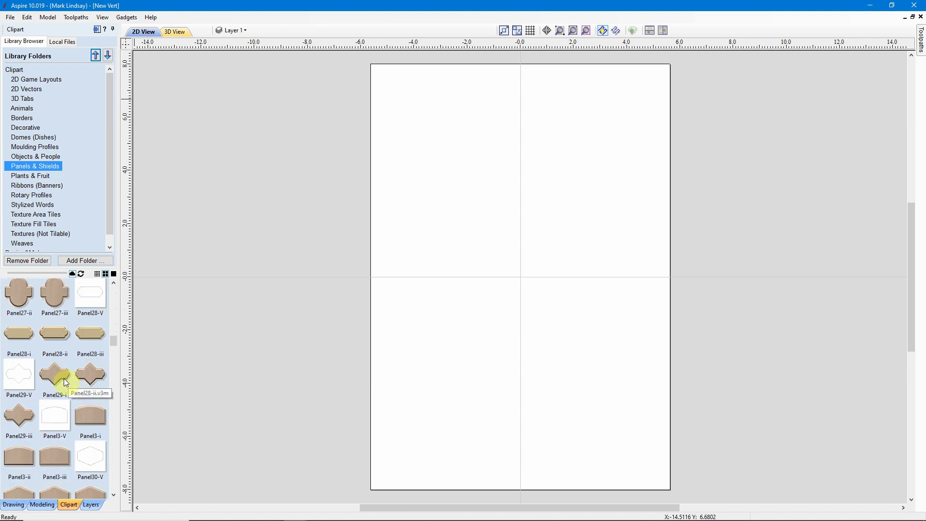
scroll(58, 359, "down", 2)
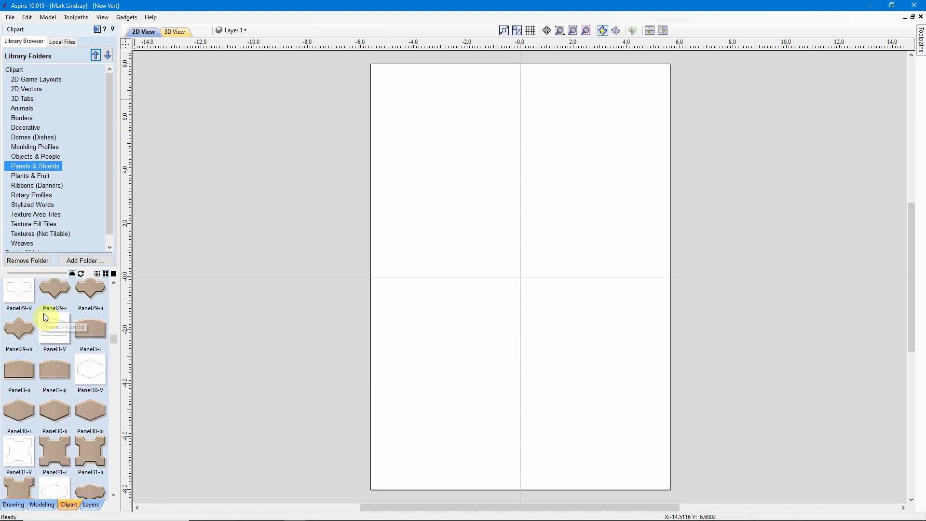
scroll(58, 319, "down", 3)
scroll(68, 319, "down", 2)
scroll(68, 322, "down", 3)
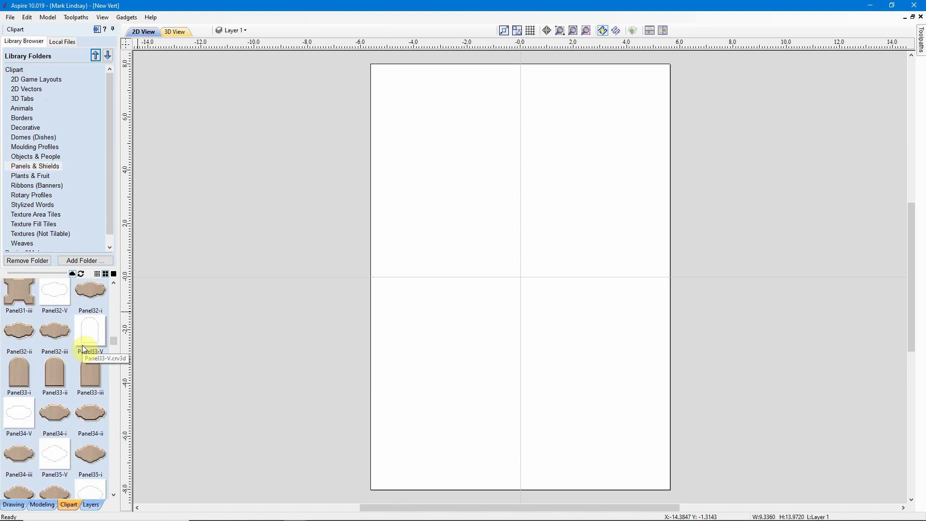
scroll(76, 336, "down", 3)
scroll(74, 328, "down", 8)
scroll(78, 322, "down", 8)
scroll(77, 361, "down", 9)
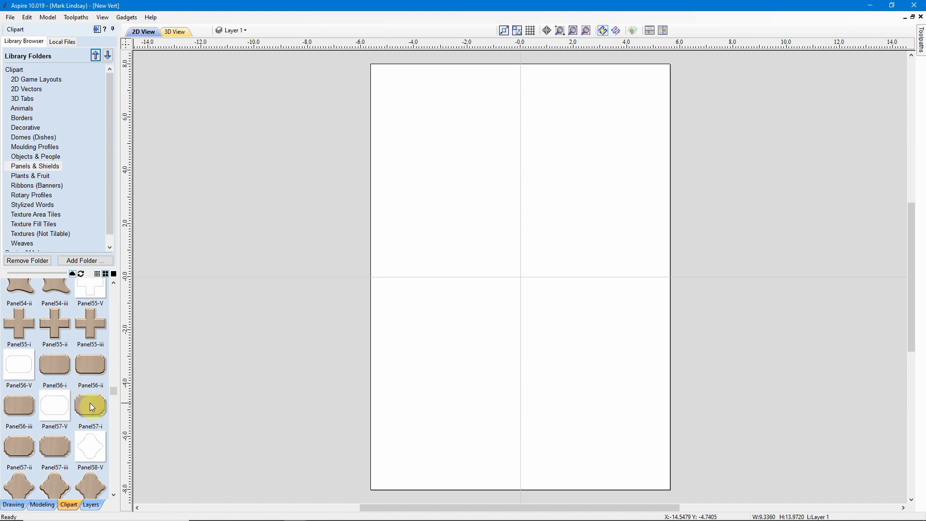
double_click(52, 446)
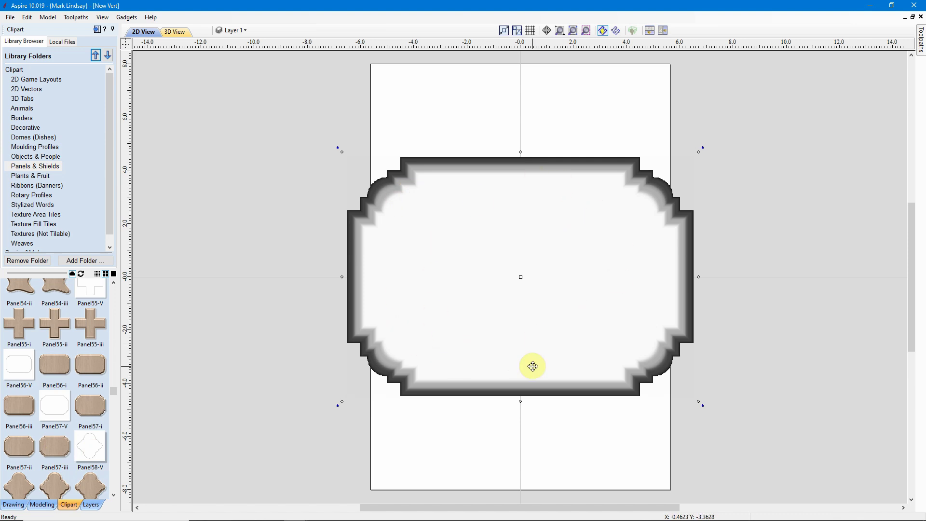
Rotate the Panel57-iii panel to an absolute angle of 90 degrees so it stands upright.
left_click(13, 505)
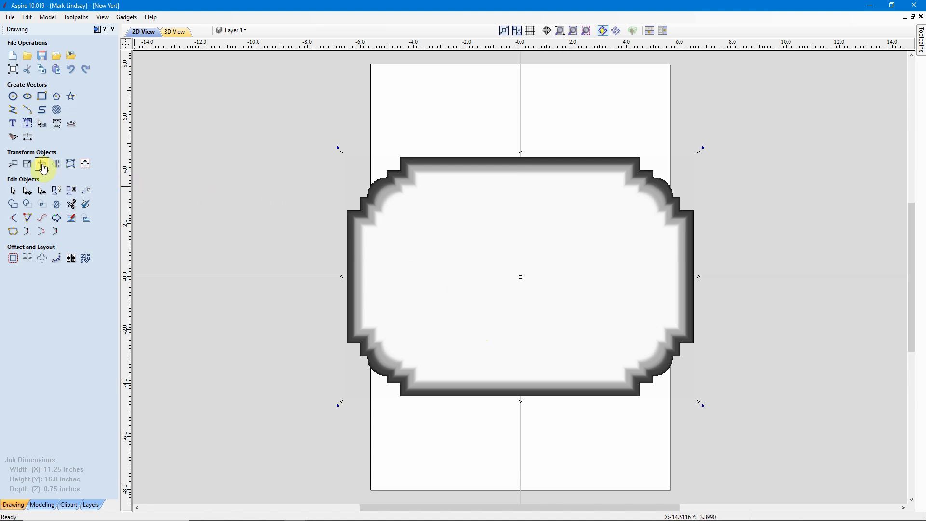
left_click(42, 165)
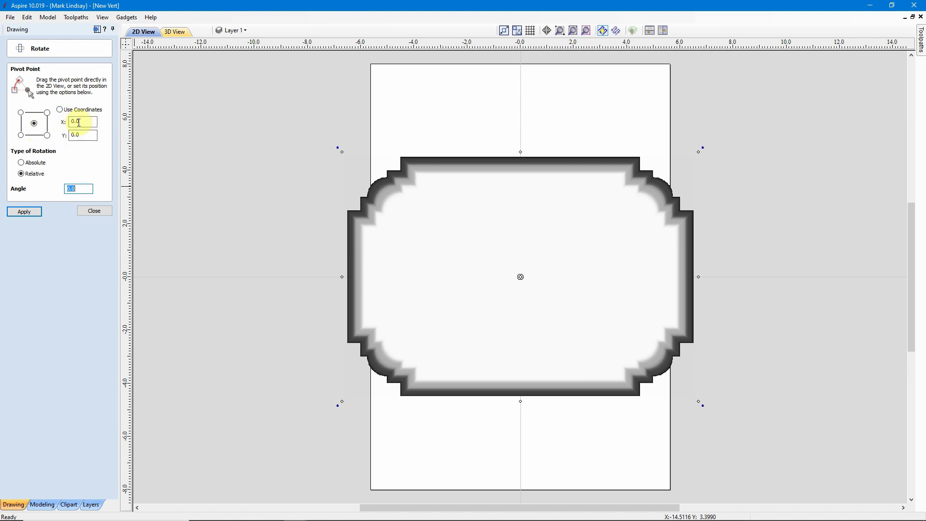
left_click(22, 162)
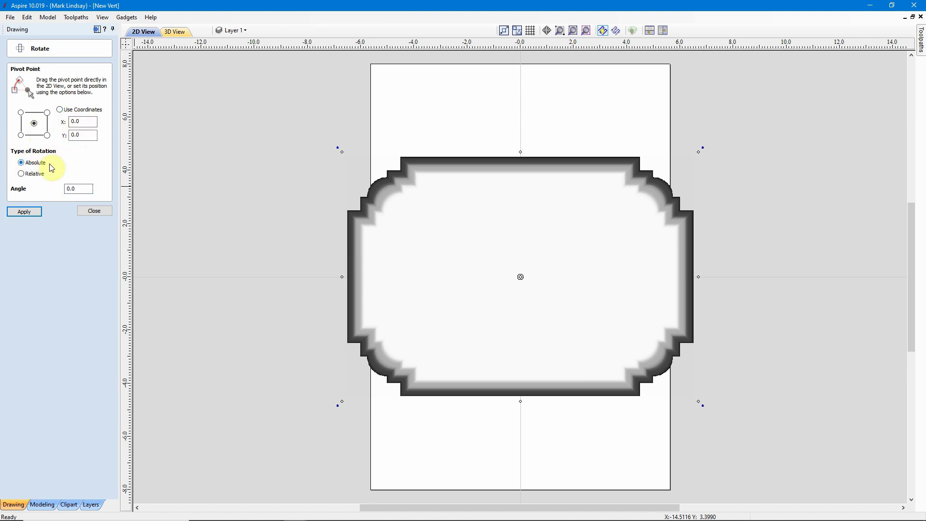
double_click(86, 189)
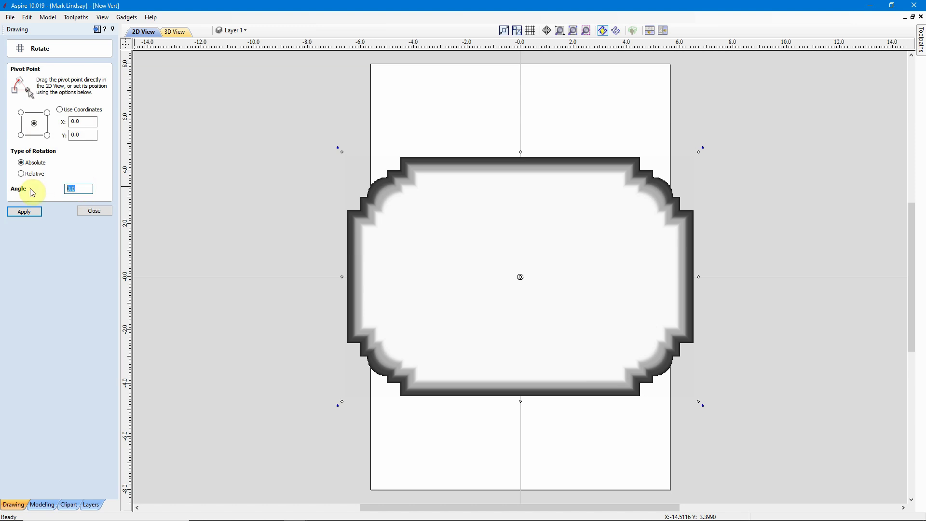
type("90")
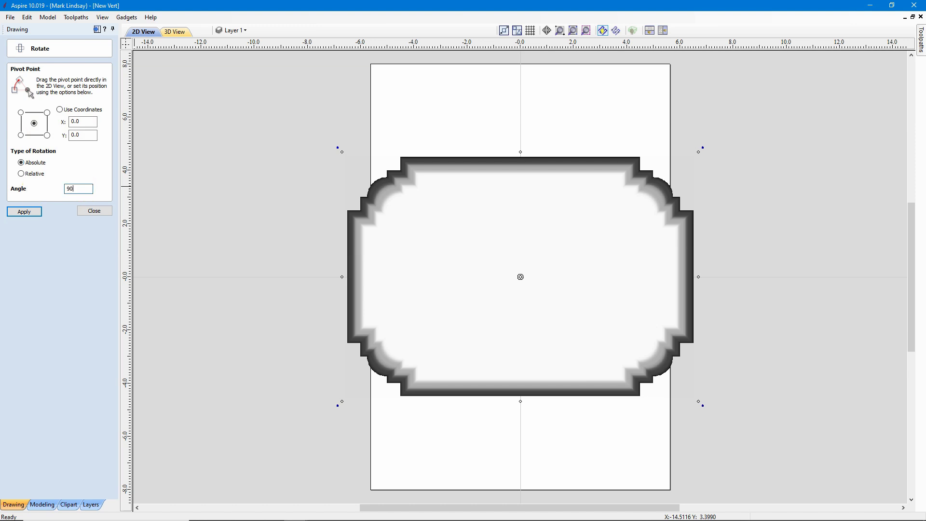
left_click(23, 212)
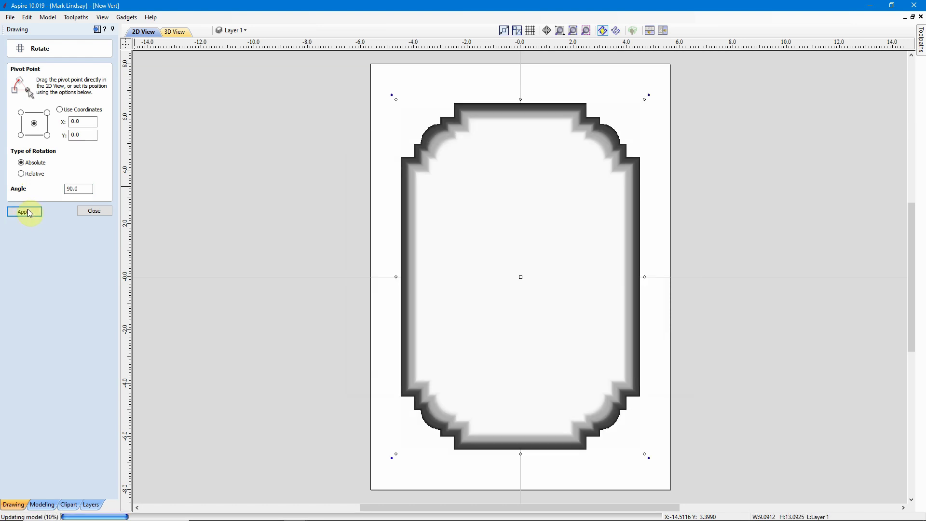
left_click(93, 210)
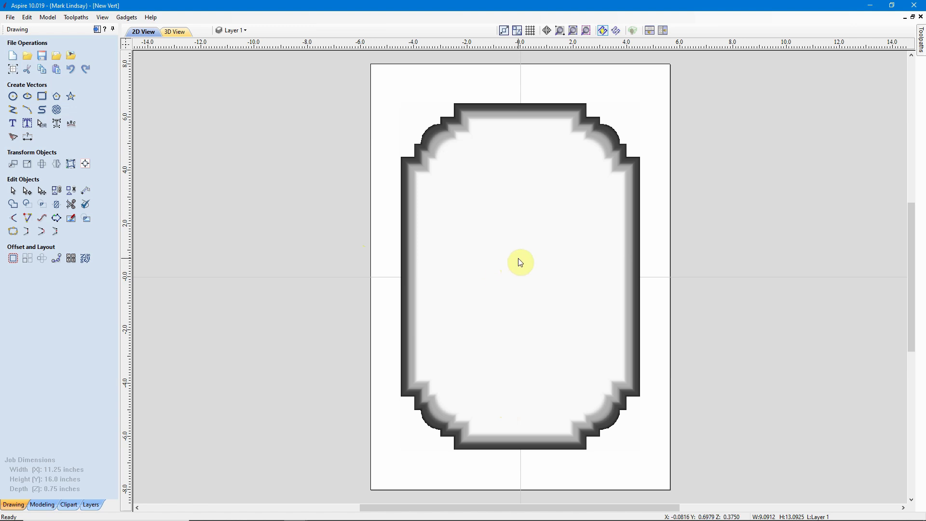
Apply a Bounding Box distortion envelope around the upright panel via Distort Object.
left_click(70, 165)
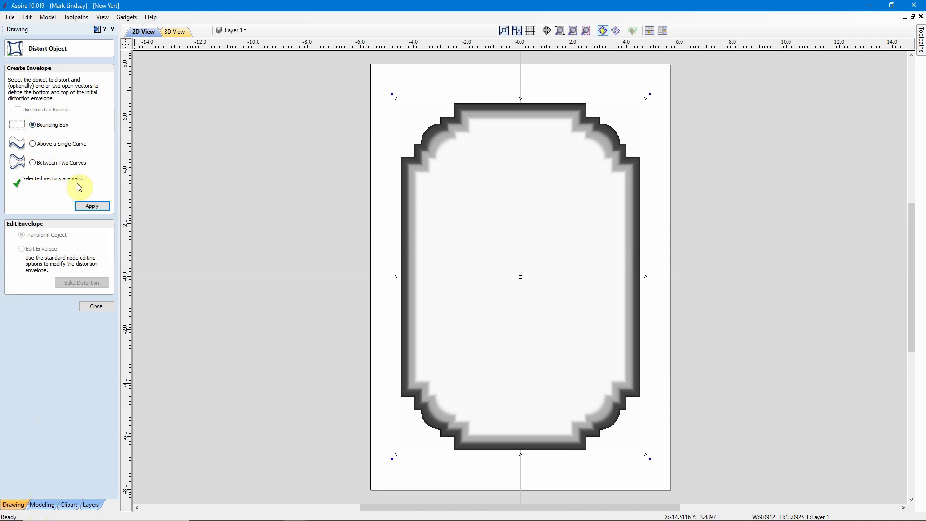
left_click(92, 208)
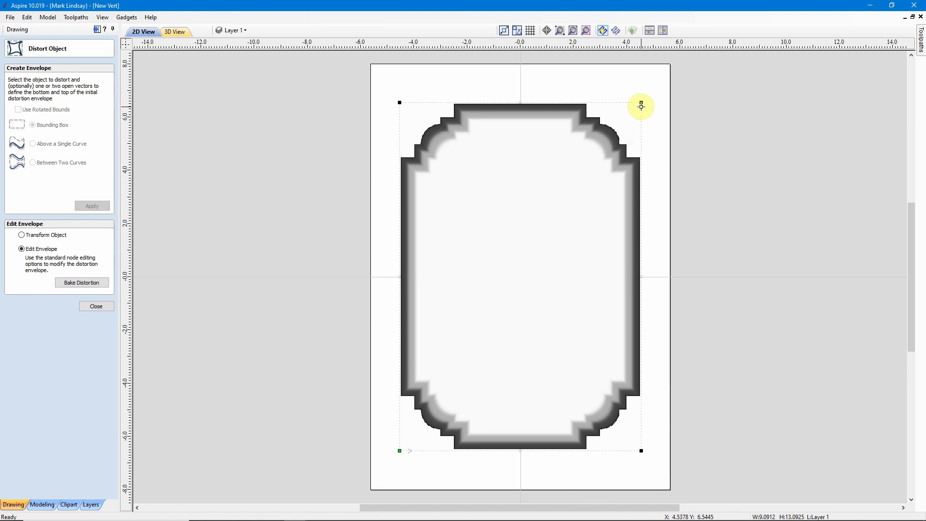
Drag the envelope's bottom-left and bottom-right nodes inward so the panel tapers toward the bottom.
left_click(399, 452)
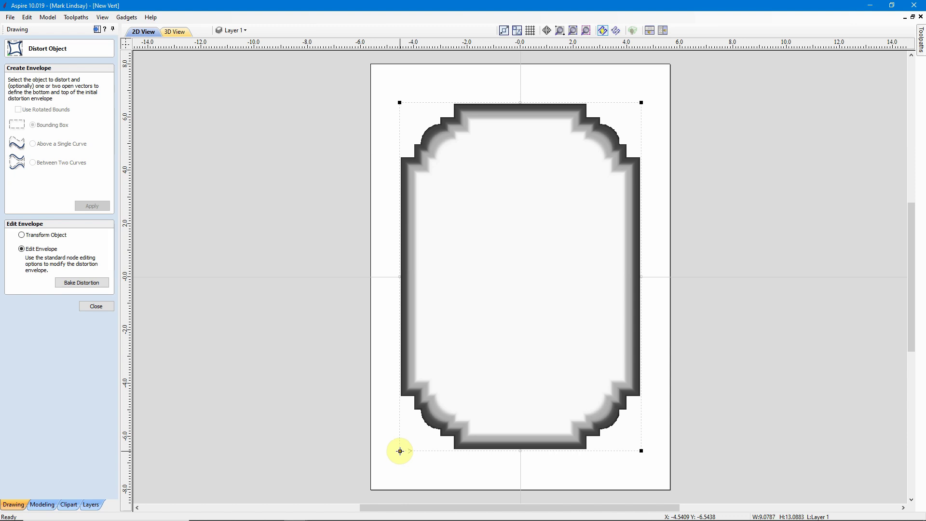
left_click_drag(400, 451, 411, 451)
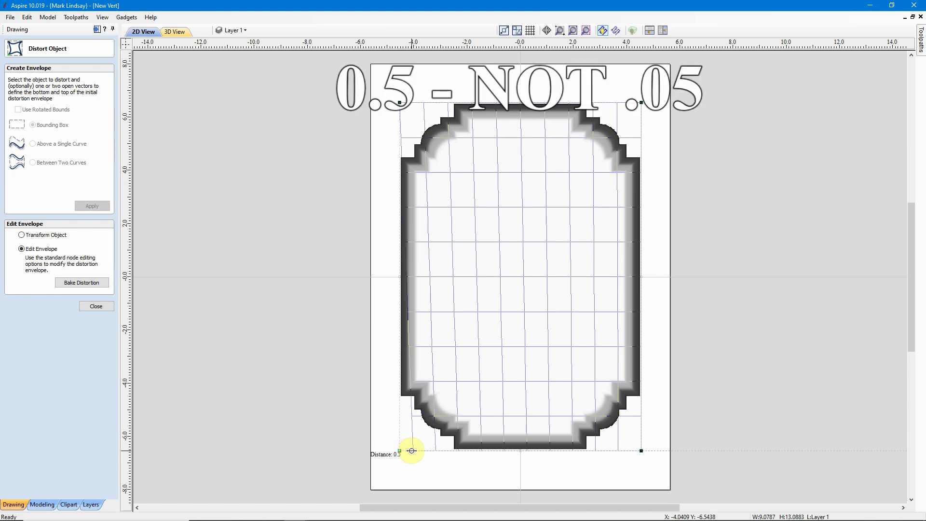
left_click_drag(411, 451, 414, 451)
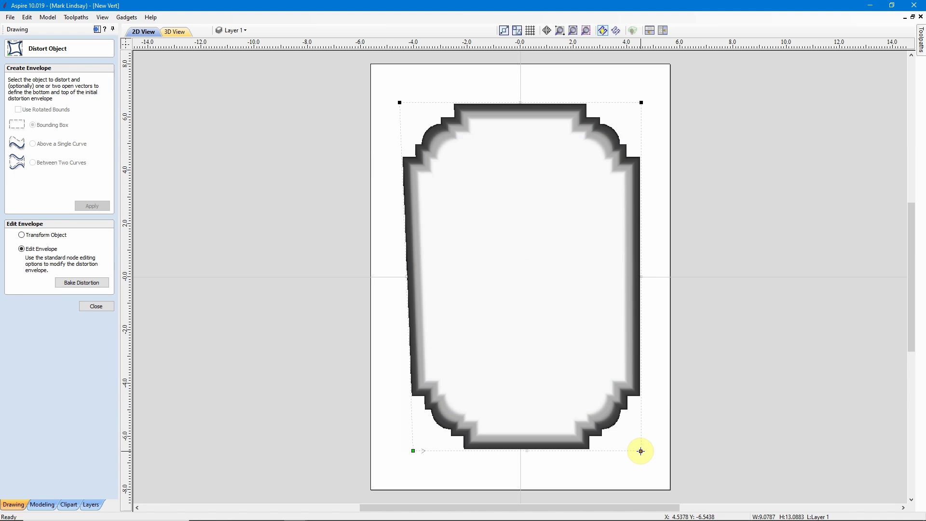
left_click_drag(640, 451, 627, 451)
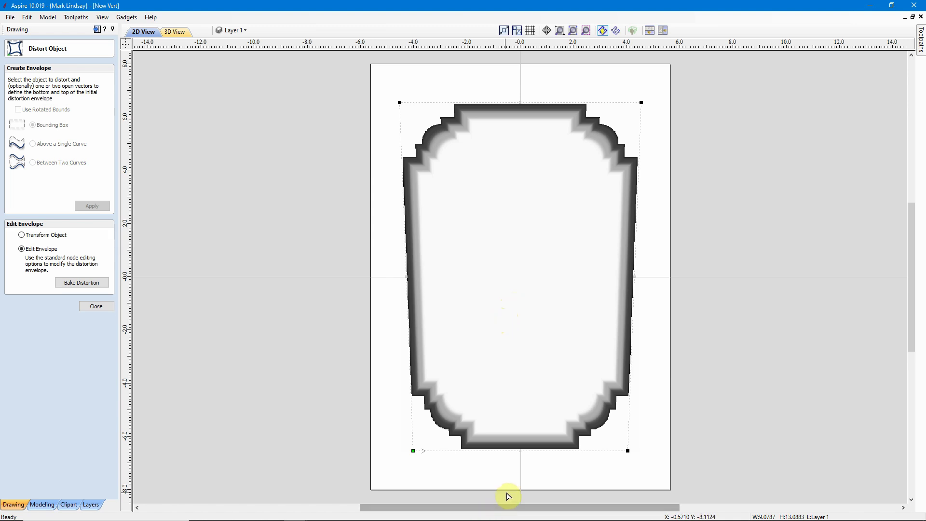
scroll(525, 489, "up", 1)
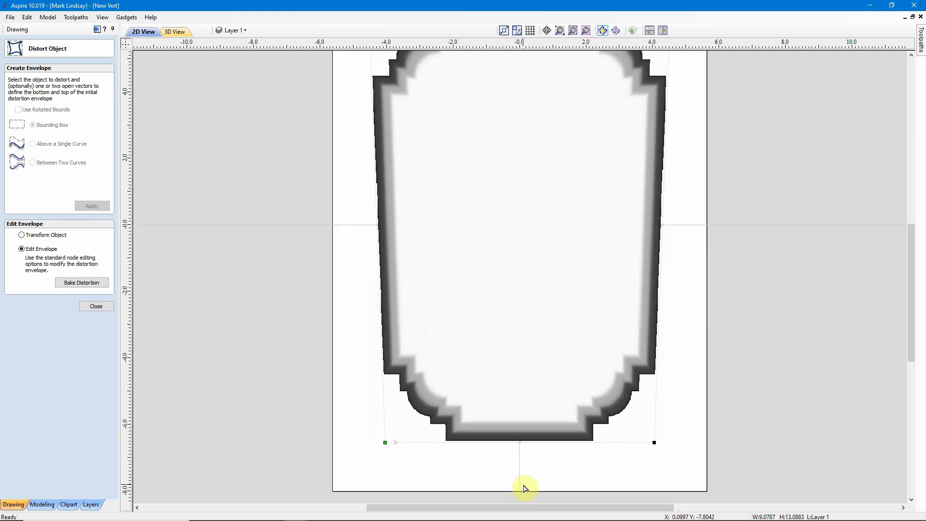
scroll(531, 488, "up", 1)
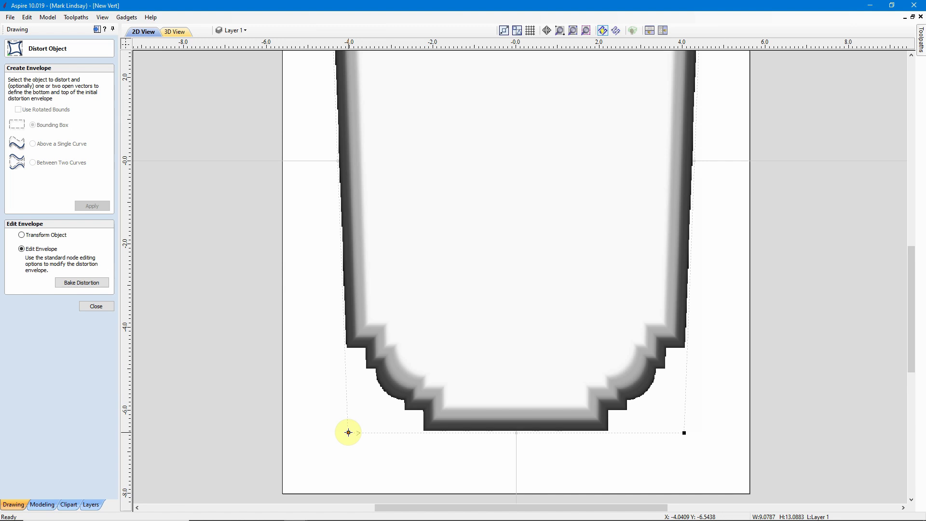
left_click_drag(348, 432, 356, 432)
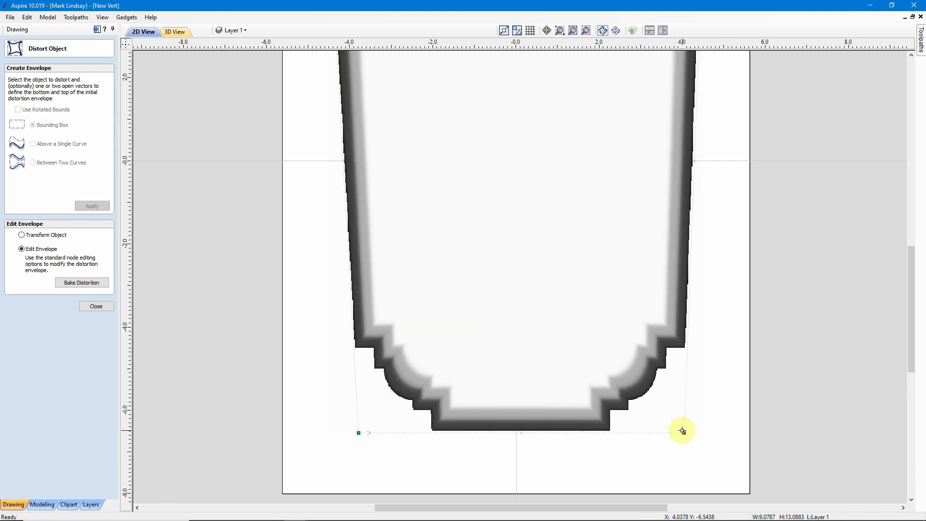
left_click_drag(683, 432, 675, 433)
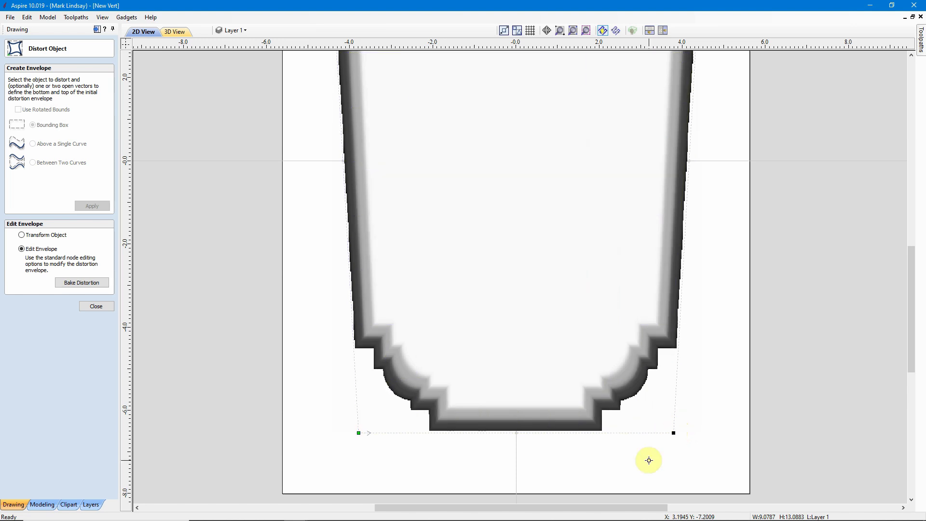
scroll(653, 462, "down", 1)
scroll(647, 460, "down", 1)
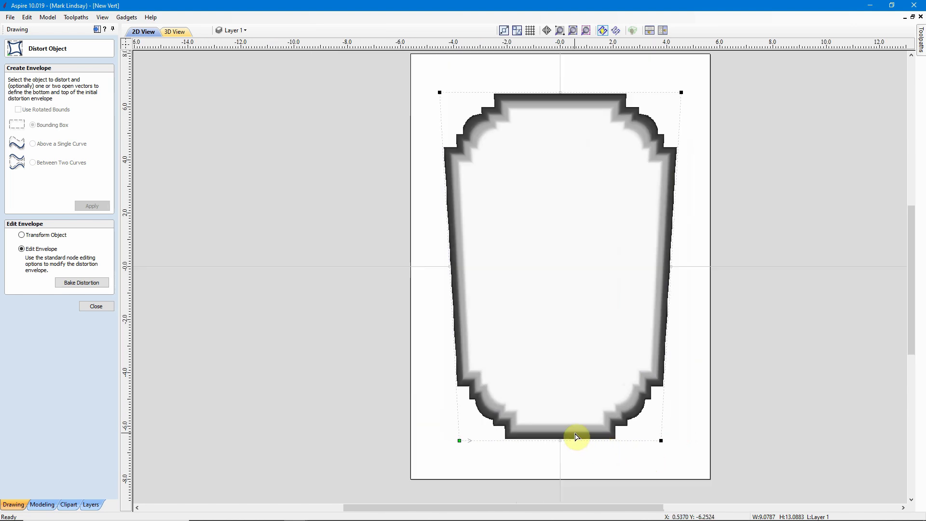
scroll(502, 392, "down", 1)
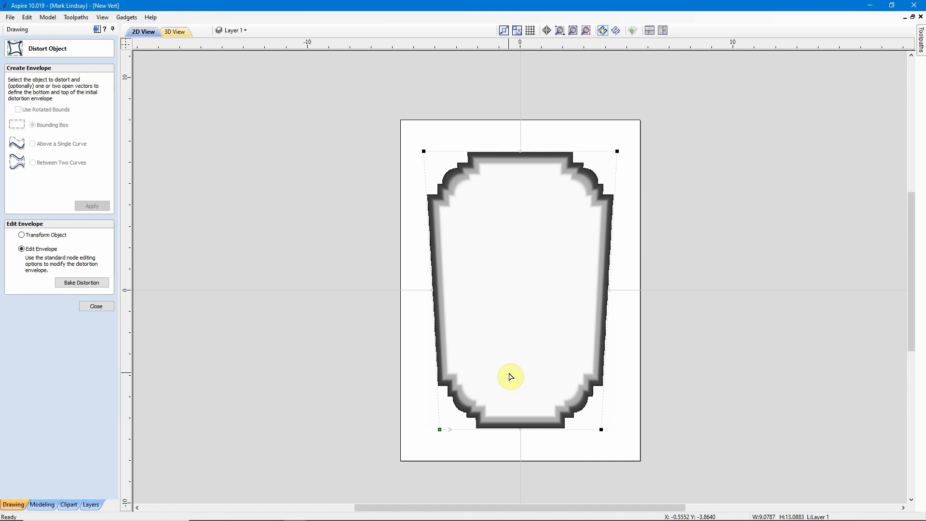
Bake the tapered distortion into the panel, confirming the warning, and leave the distortion settings.
left_click(83, 283)
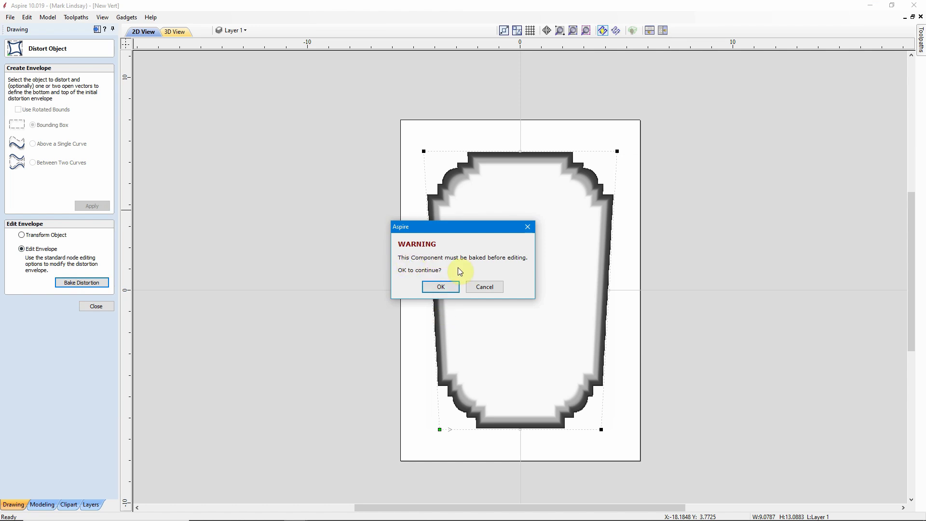
left_click(443, 288)
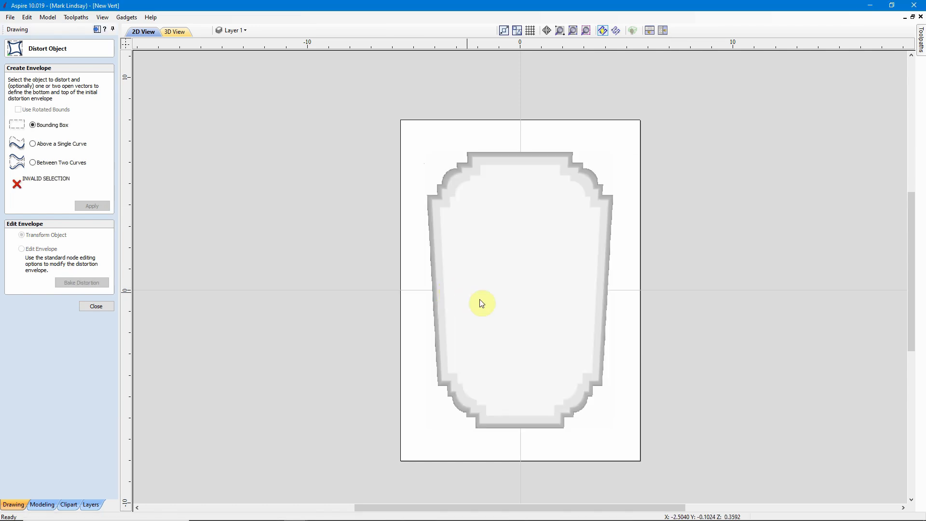
left_click(510, 320)
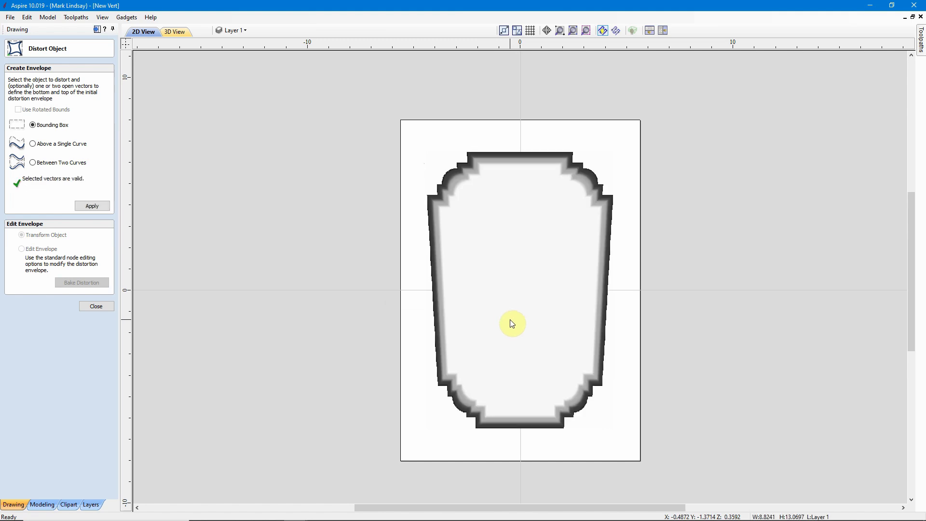
left_click(95, 306)
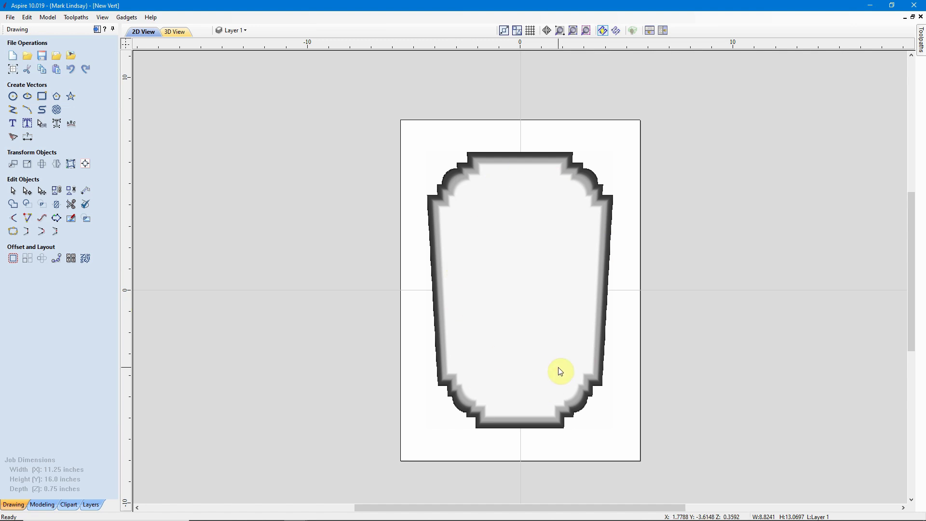
left_click(174, 32)
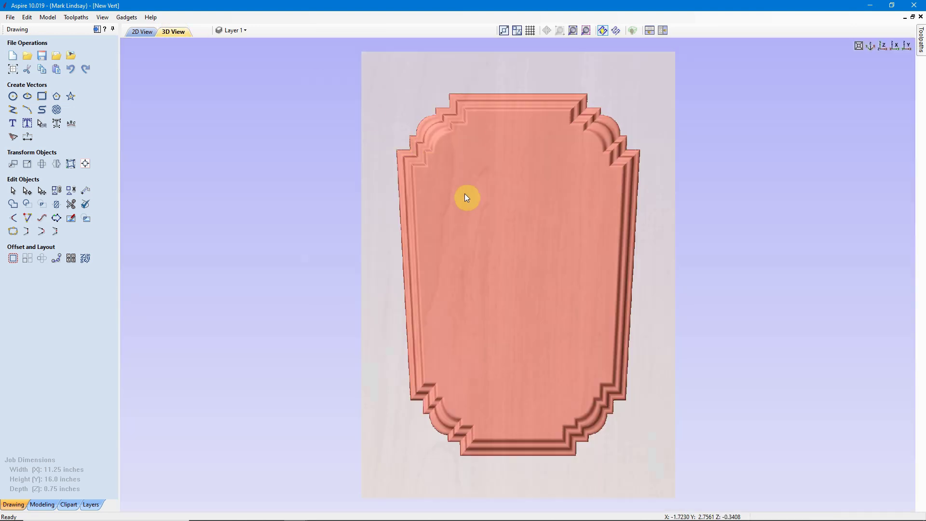
left_click_drag(503, 345, 503, 253)
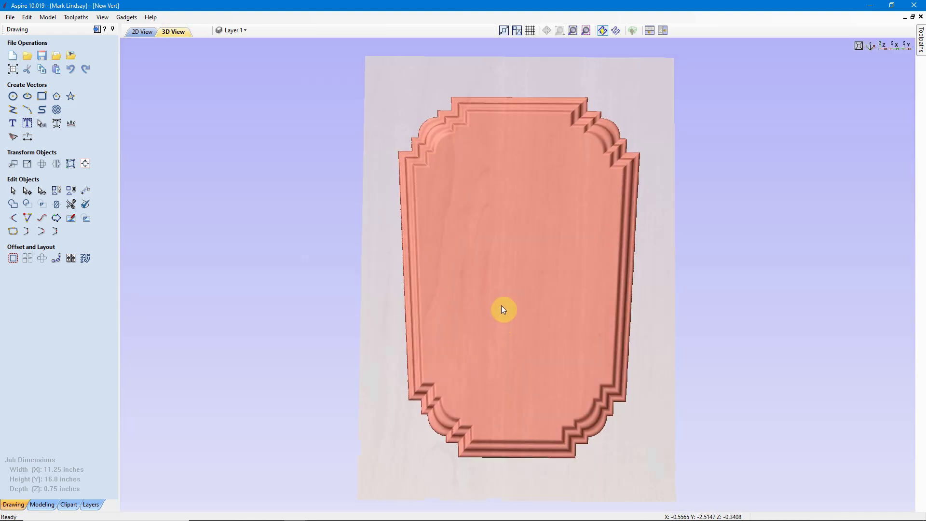
mouse_move(511, 214)
left_mouse_down()
mouse_move(492, 271)
mouse_move(586, 380)
mouse_move(490, 387)
mouse_move(529, 383)
mouse_move(587, 306)
left_mouse_up()
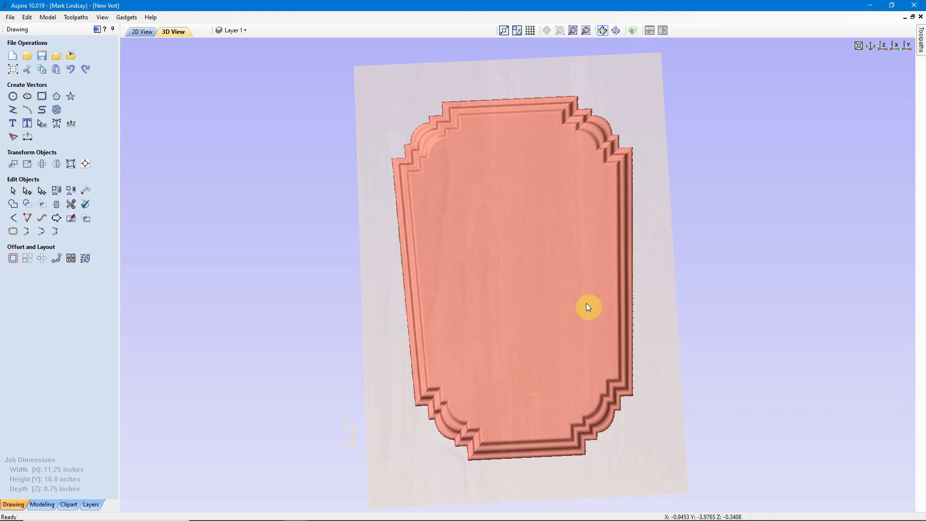
left_click(883, 47)
left_click(141, 33)
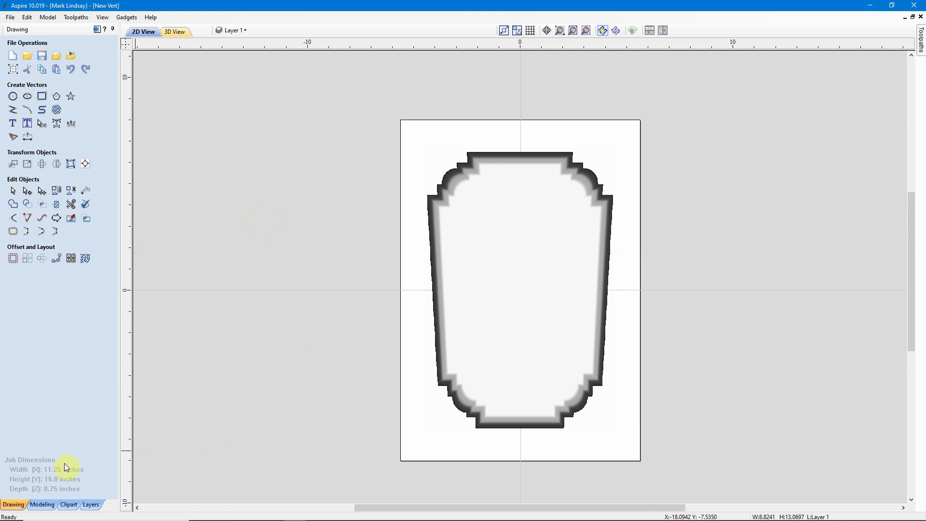
Select the plaque's outer boundary vector and start Draw Text within a vector on it.
left_click(43, 505)
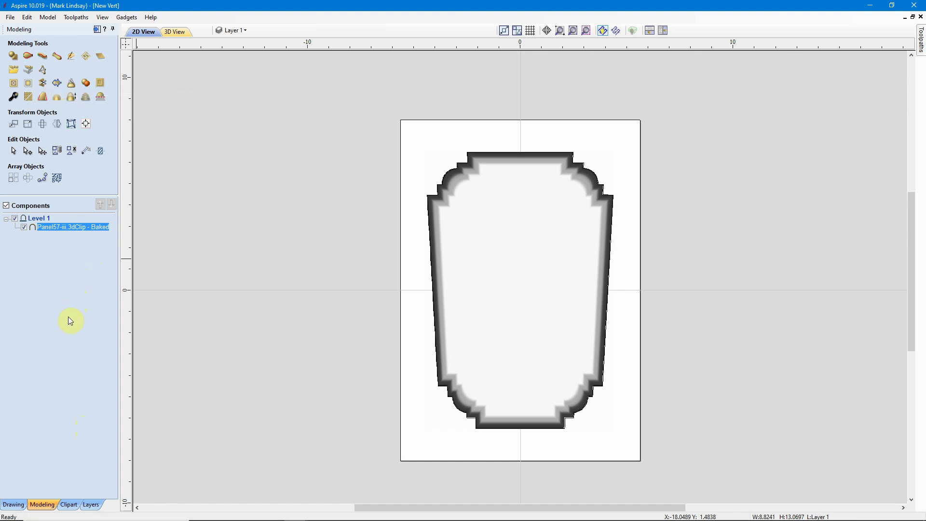
left_click(12, 505)
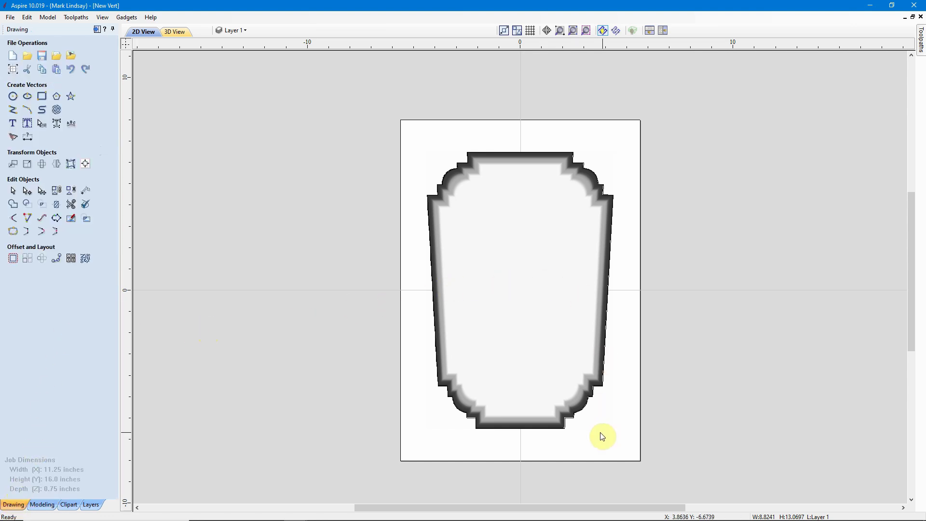
left_click(569, 423)
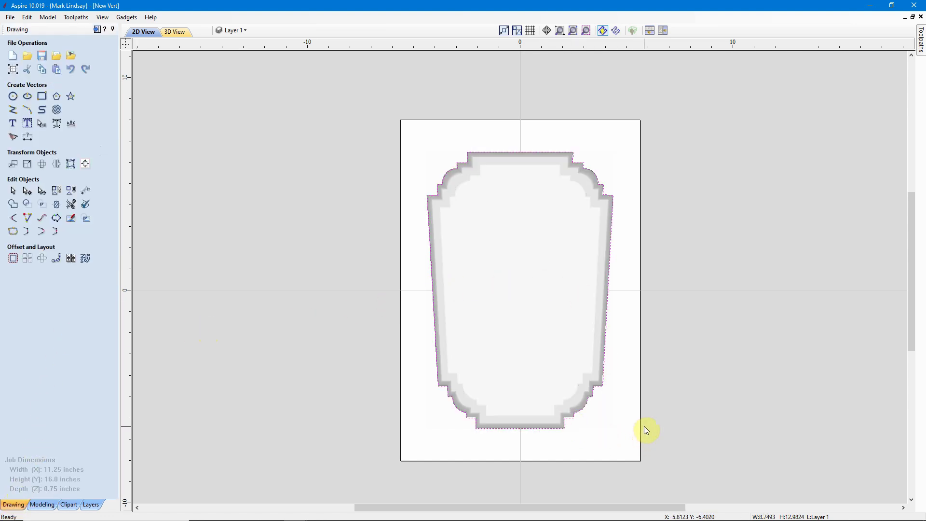
left_click(27, 126)
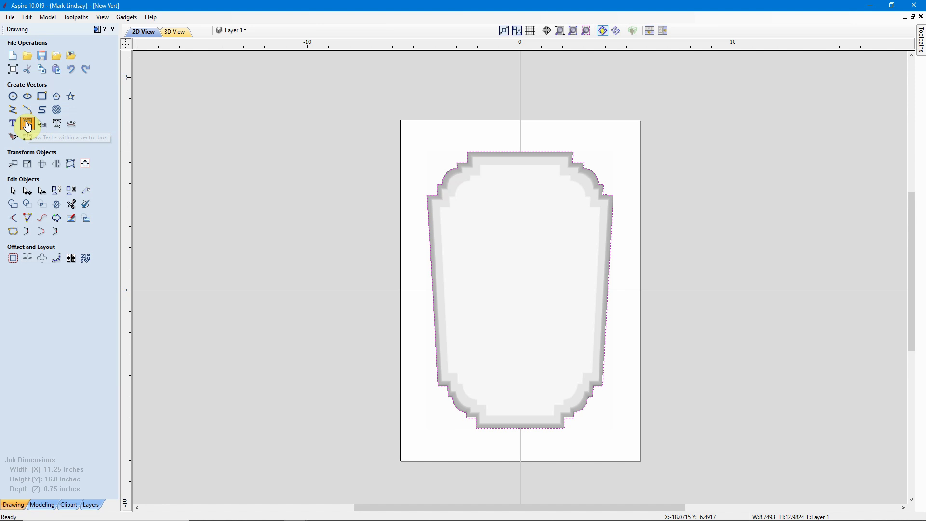
Enter 'Some', 'Sample', 'Text' on three lines in Auto Layout Text and finish the layout.
left_click(27, 125)
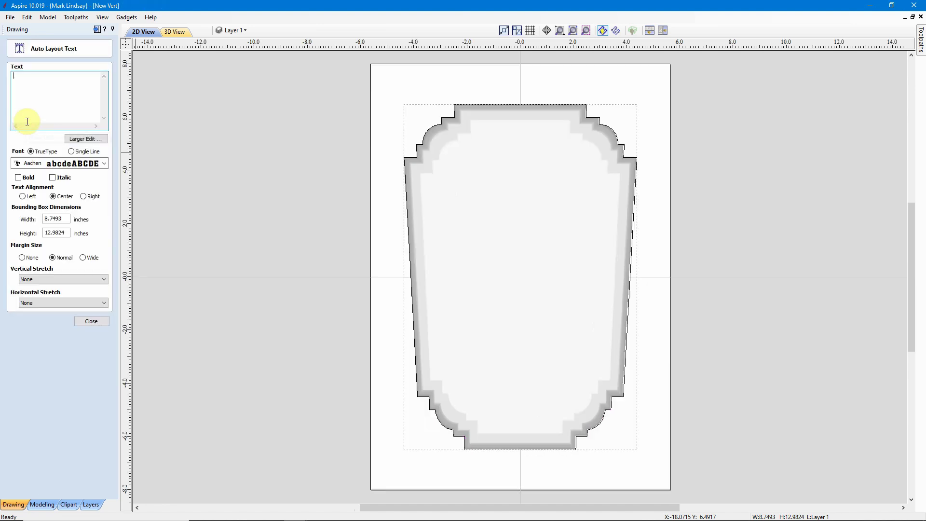
left_click(46, 82)
type("Some S")
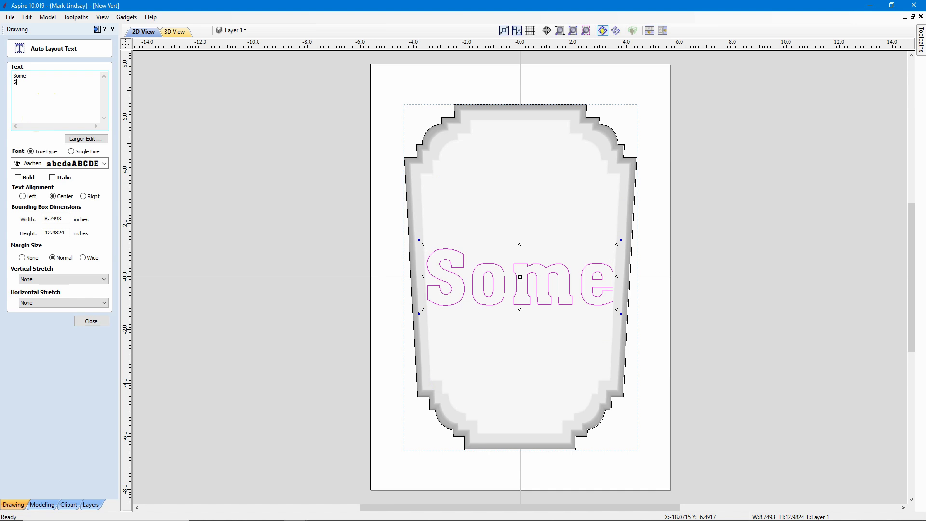
type("ample")
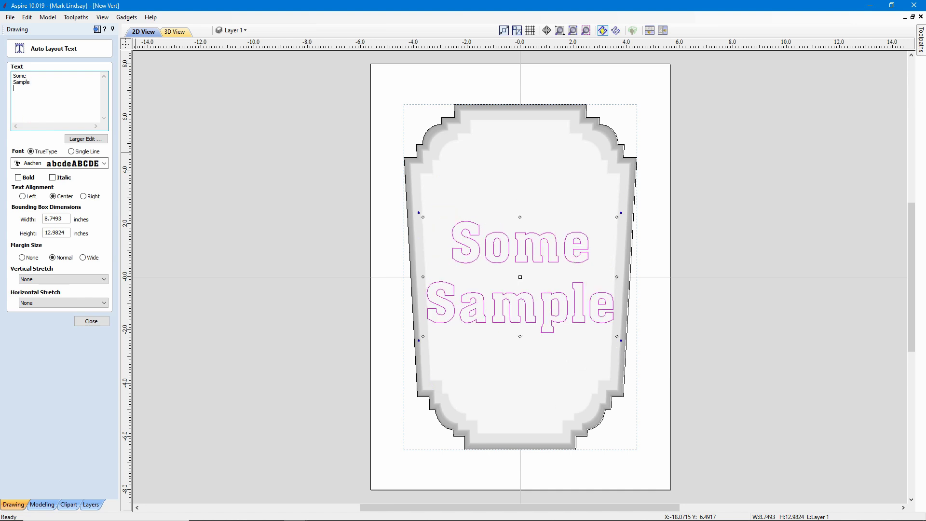
key("Return")
type("Text")
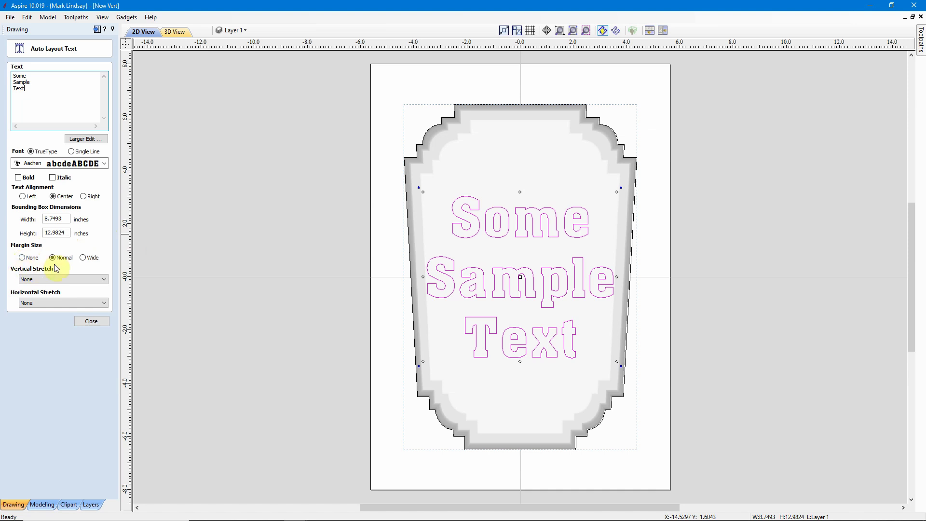
left_click(91, 322)
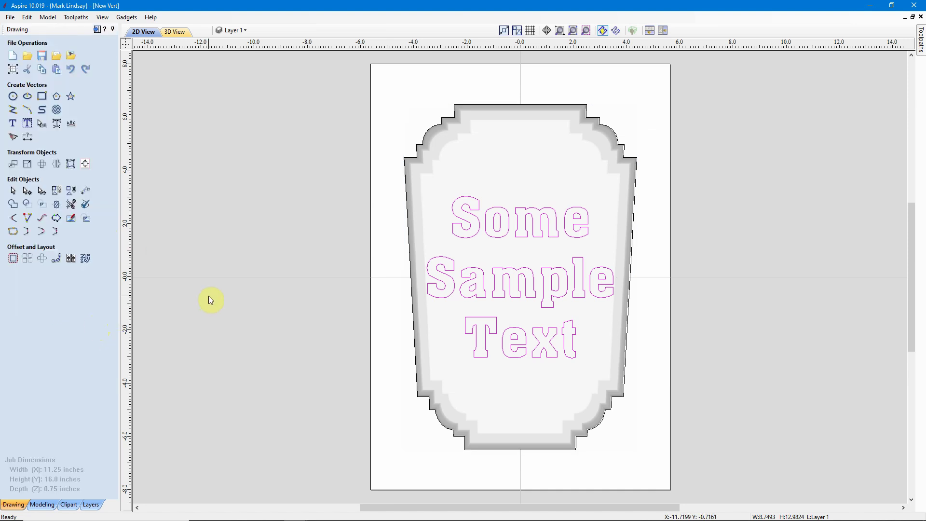
Stretch the 'Some Sample Text' block downward to about 6.6 by 7.7 inches, then deselect it.
left_click(564, 297)
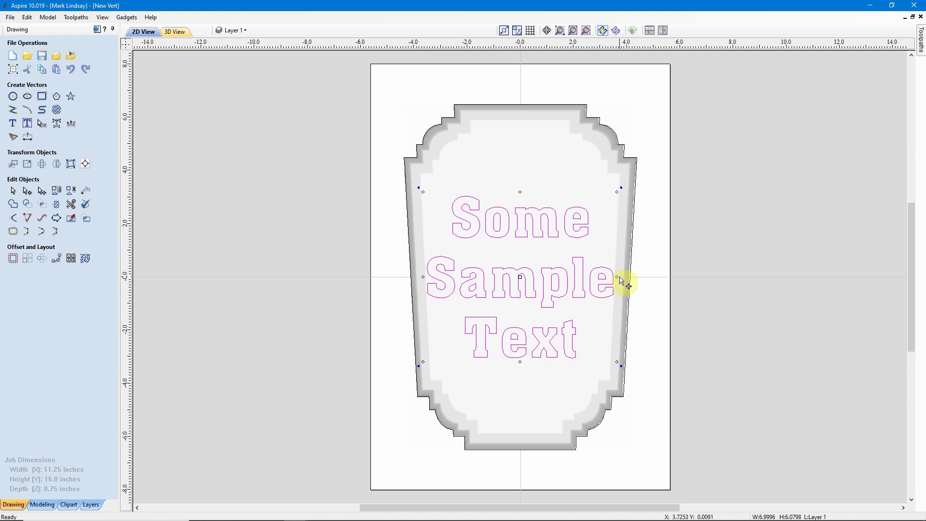
key("Escape")
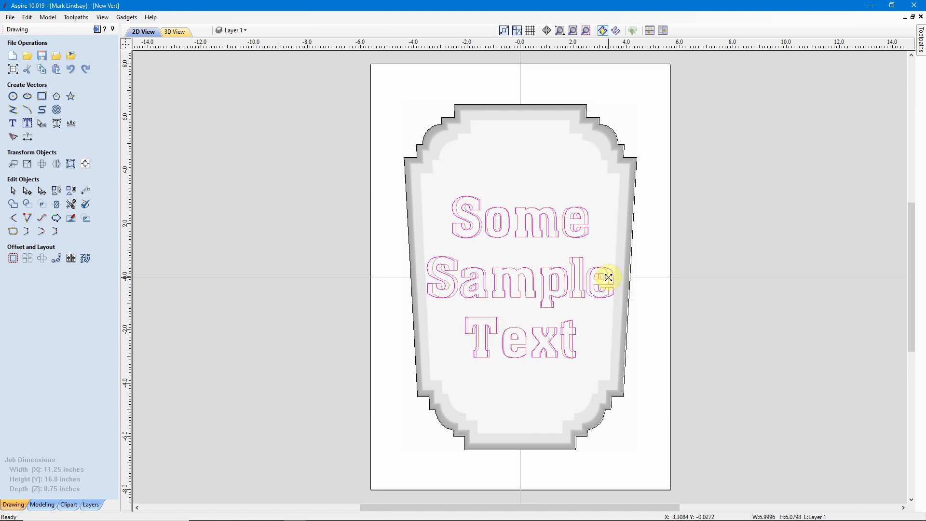
left_click(609, 278)
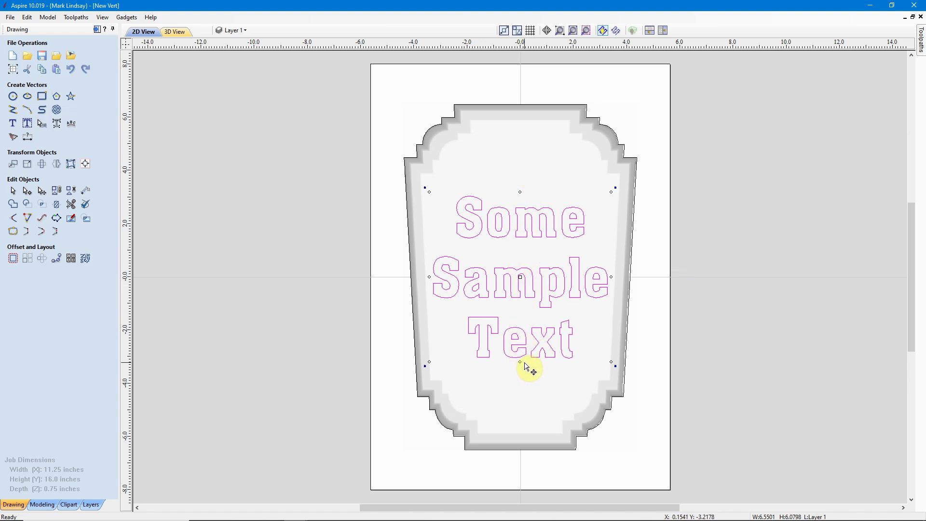
left_click_drag(520, 362, 522, 381)
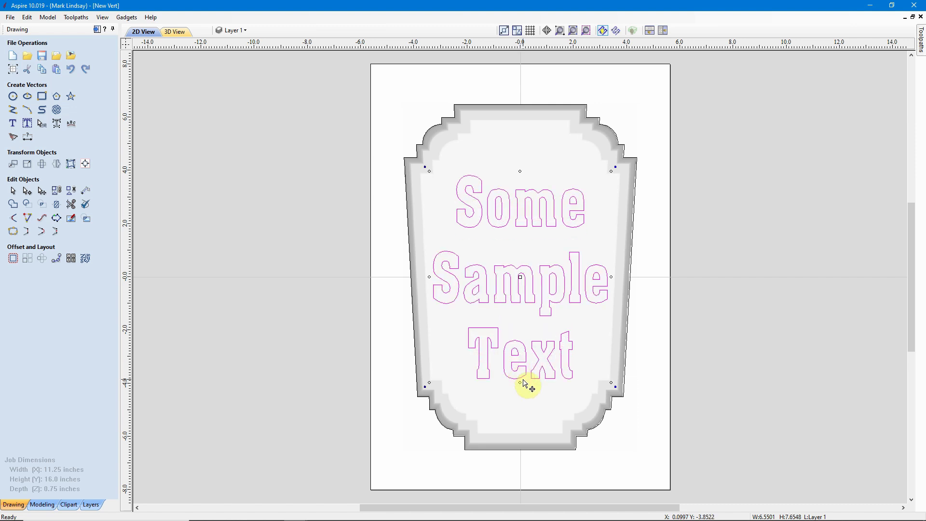
left_click(703, 283)
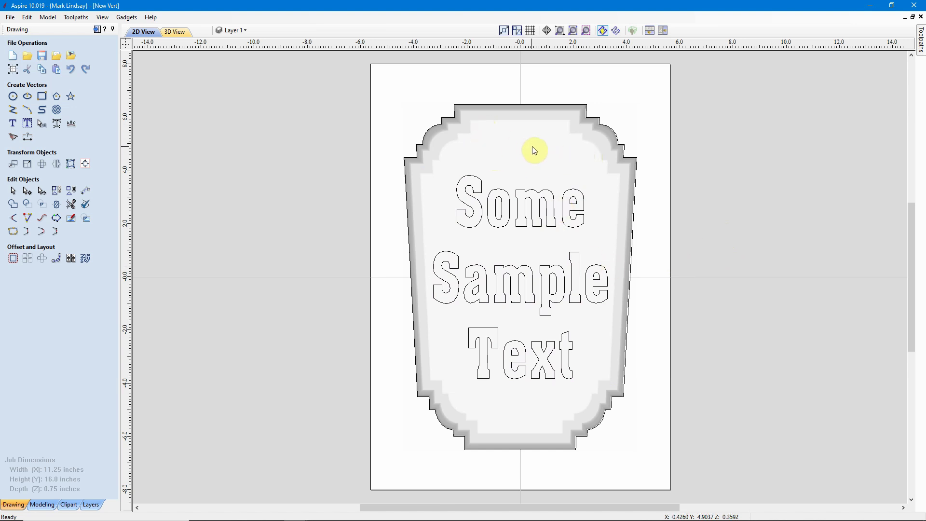
left_click(510, 223)
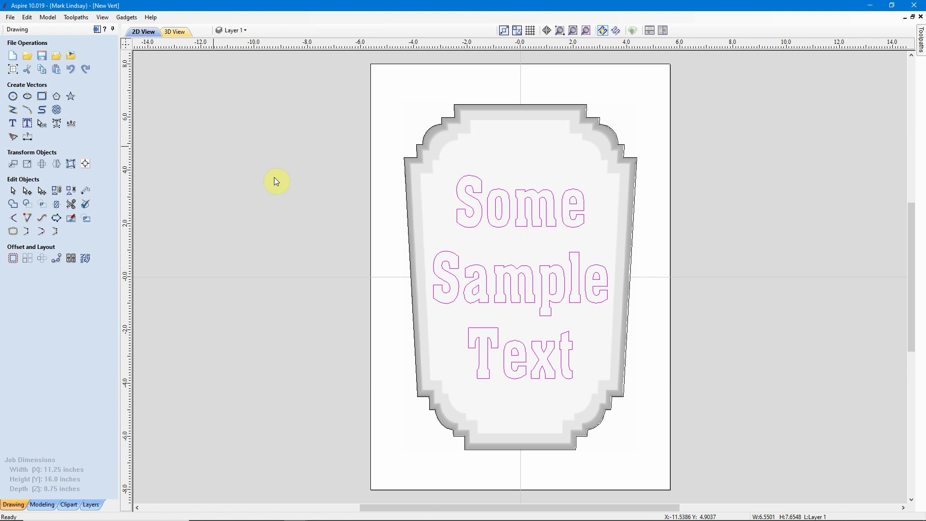
left_click(98, 30)
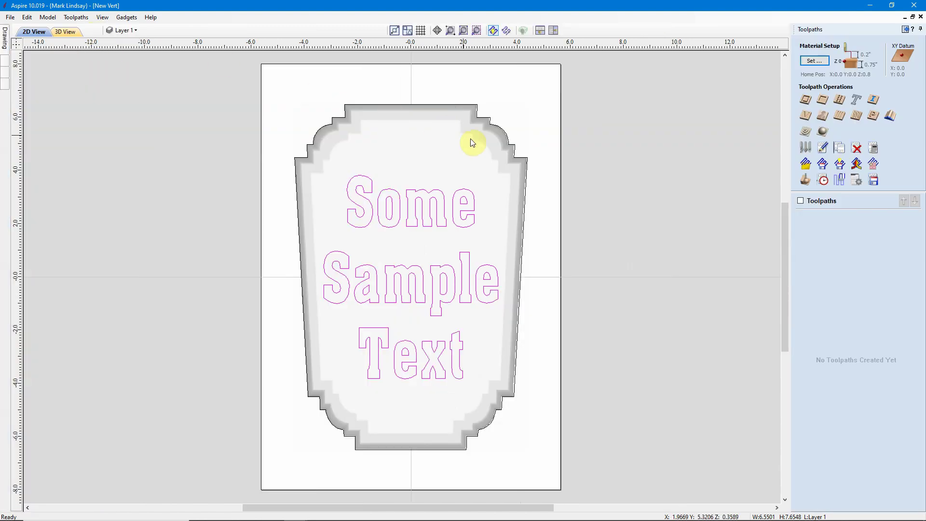
left_click(805, 116)
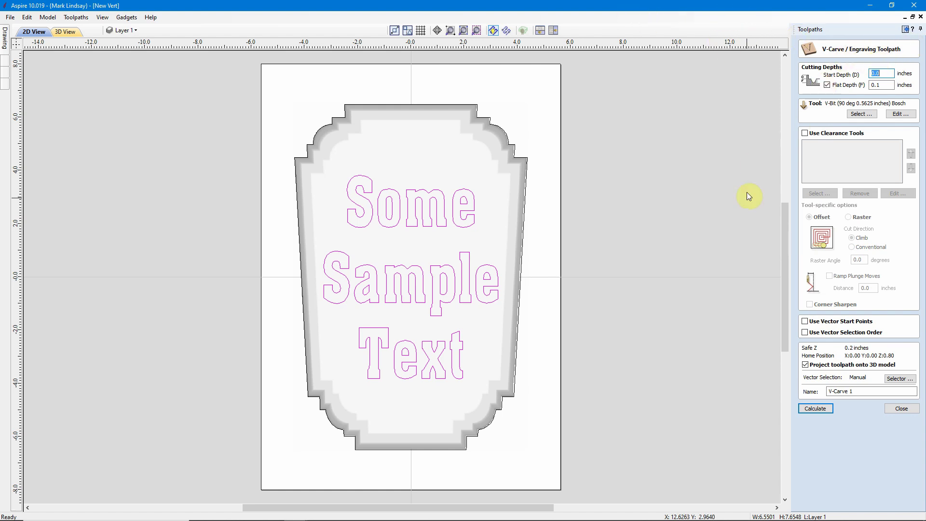
left_click(902, 408)
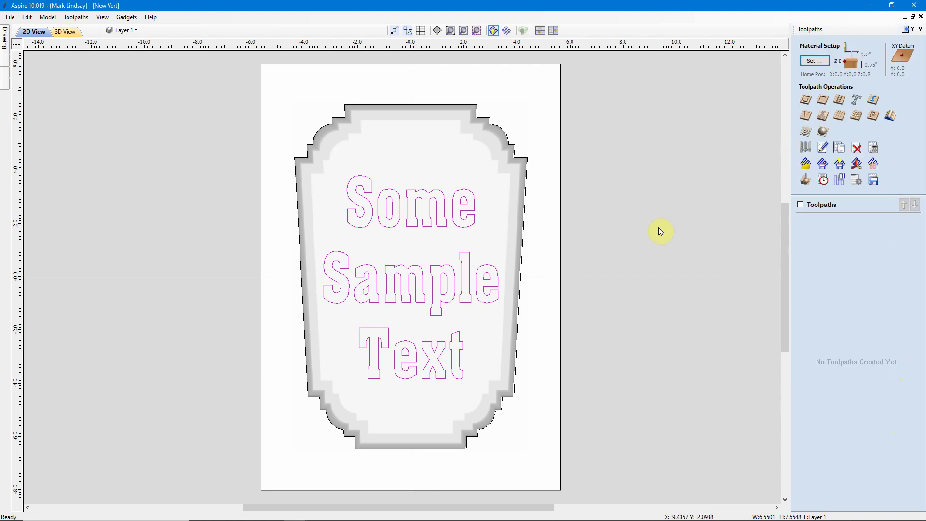
left_click(660, 257)
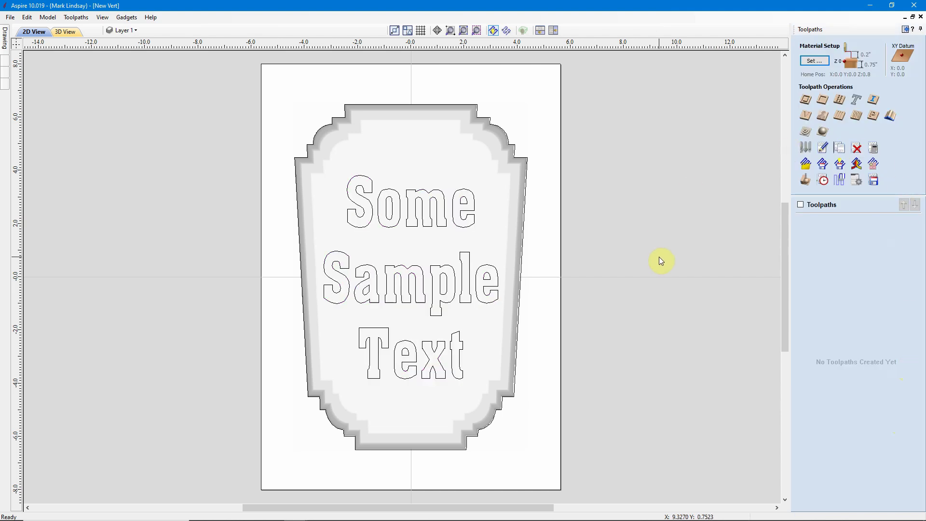
left_click(906, 30)
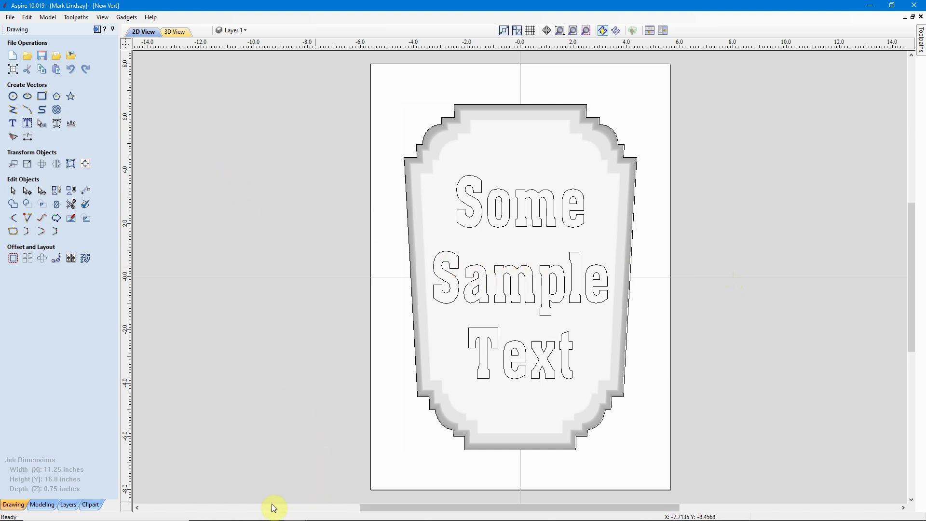
mouse_move(296, 511)
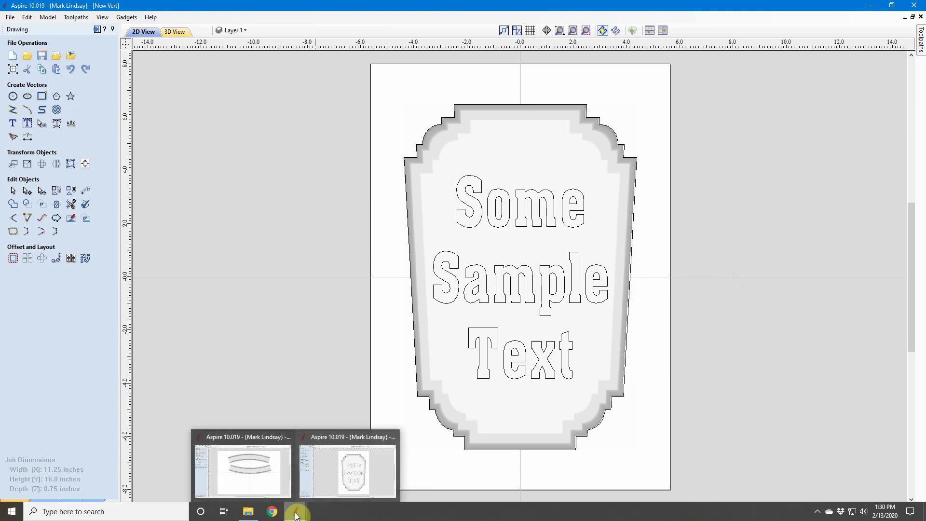
Switch to the New Horiz file, select both arched flourish bands and go to Toolpaths.
left_click(256, 437)
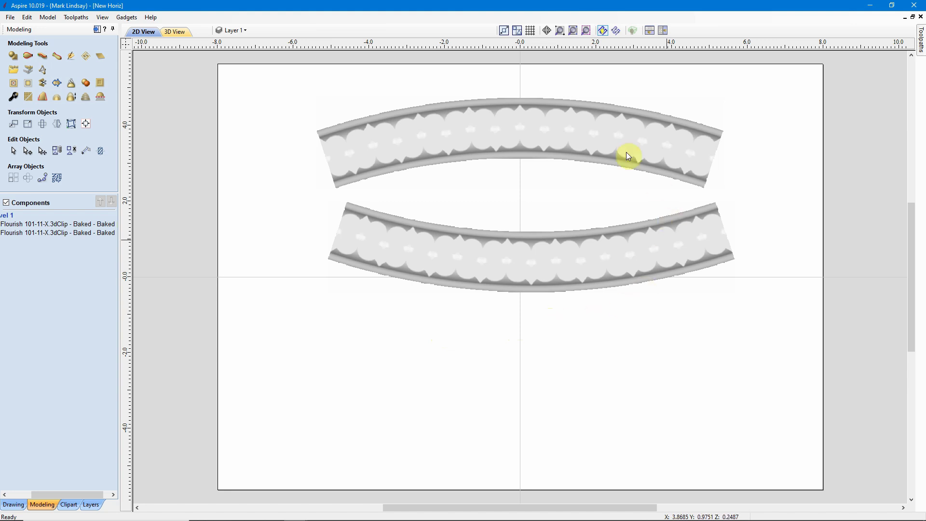
left_click(504, 129)
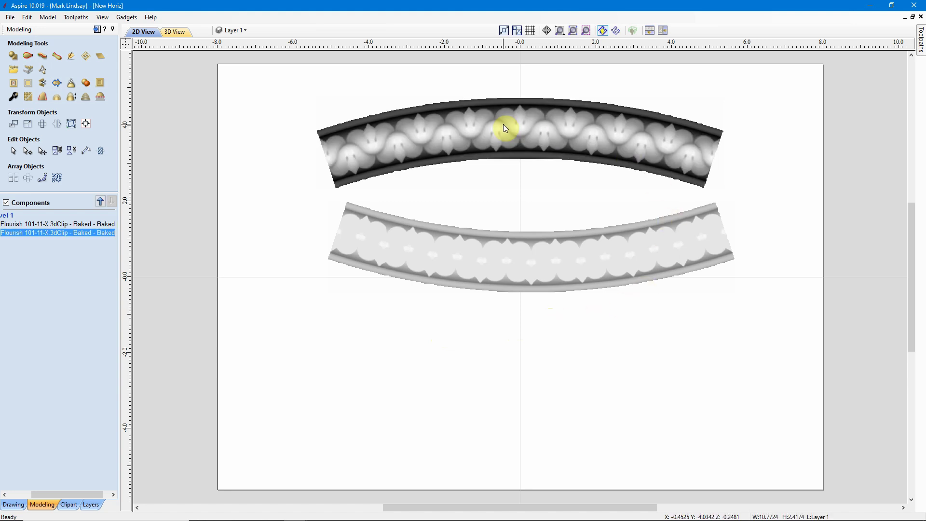
left_click(529, 273, "shift")
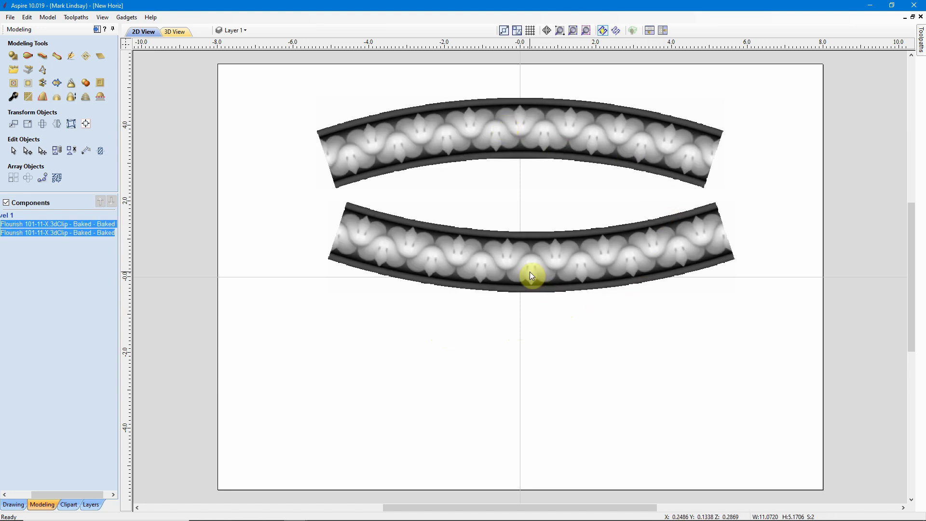
left_click(96, 31)
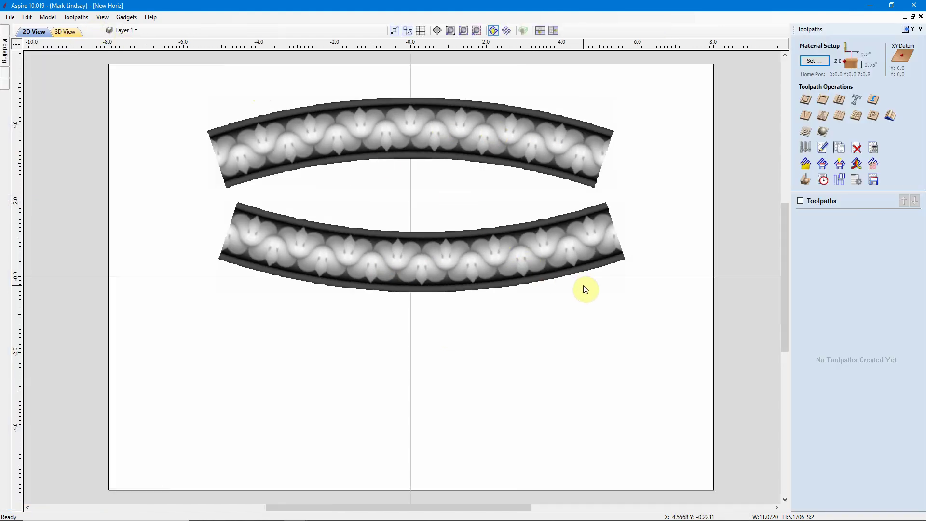